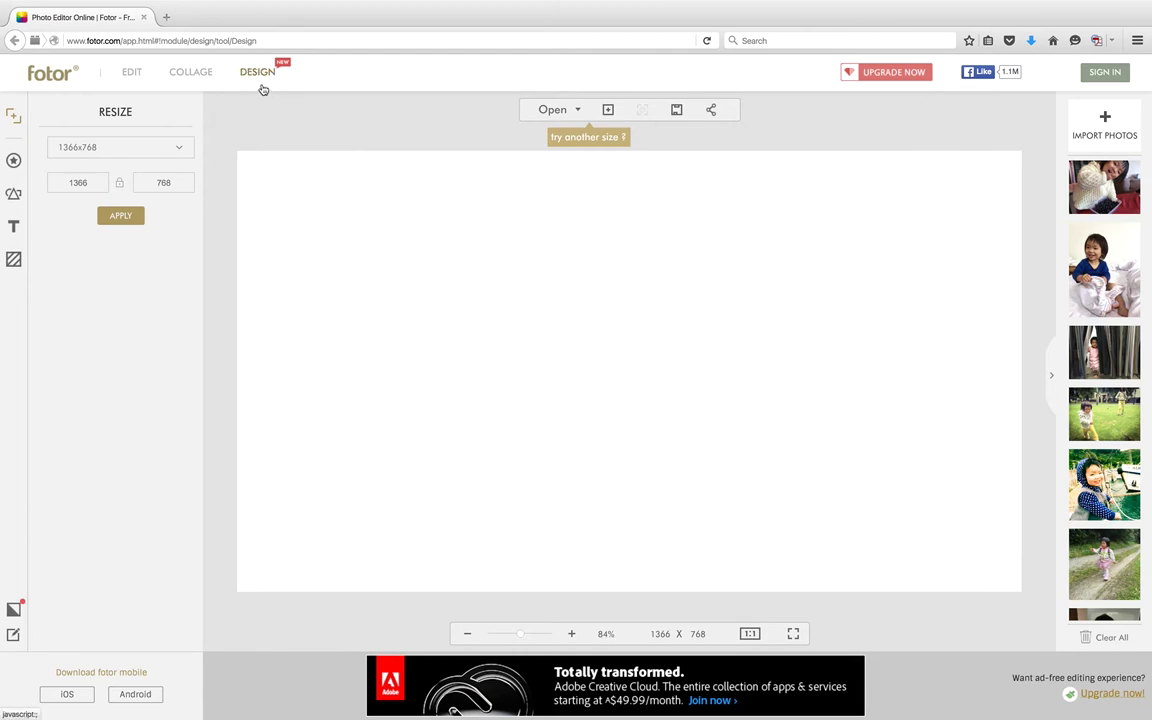
- Start a Classic collage and toggle the 2, 3, 4 and 7 photo-count layout filters
{"action": "left_click", "coordinate": [198, 77]}
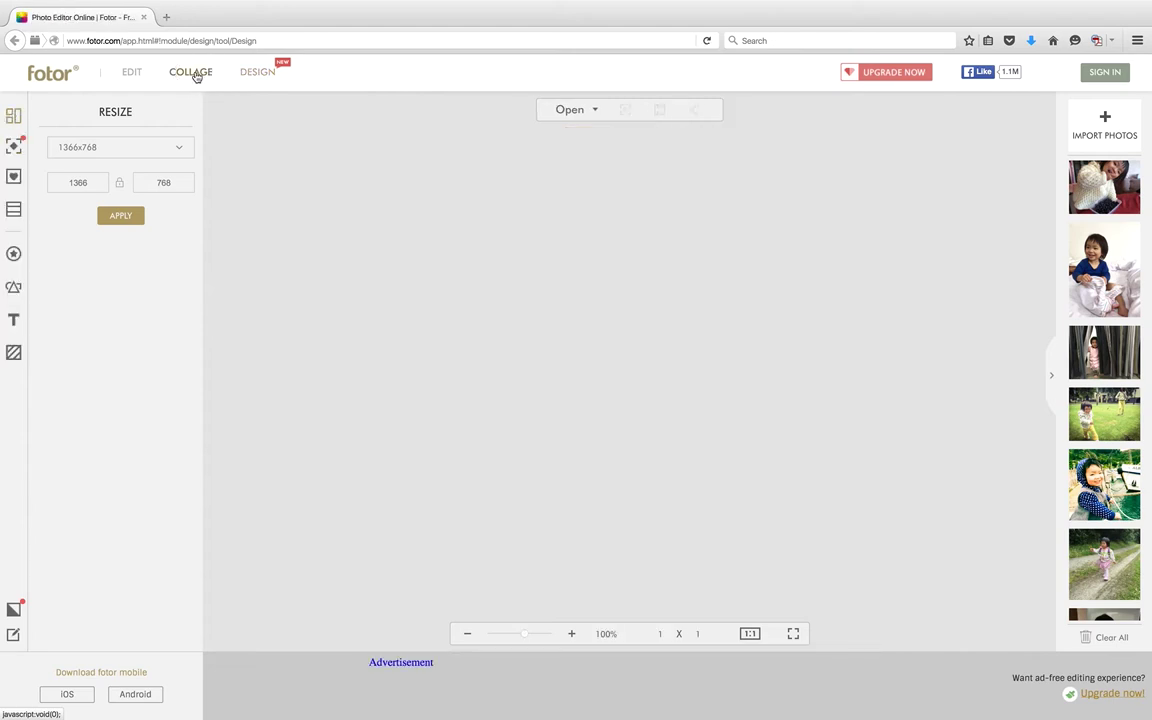
{"action": "left_click", "coordinate": [15, 117]}
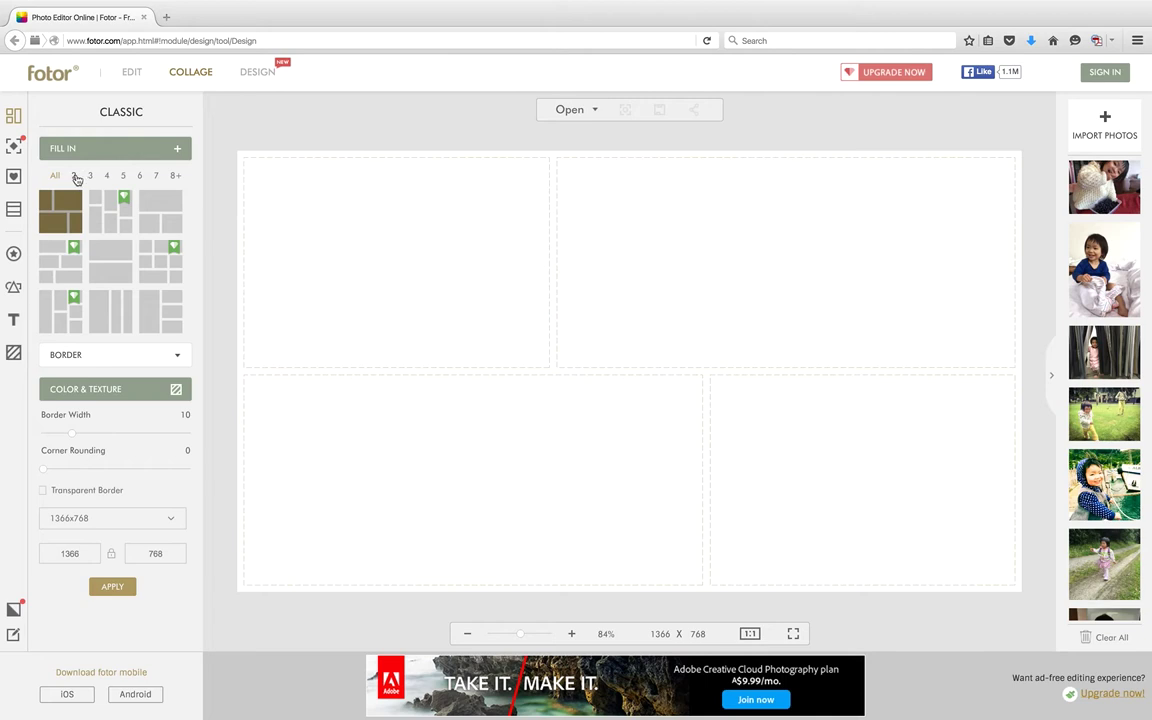
{"action": "left_click", "coordinate": [77, 178]}
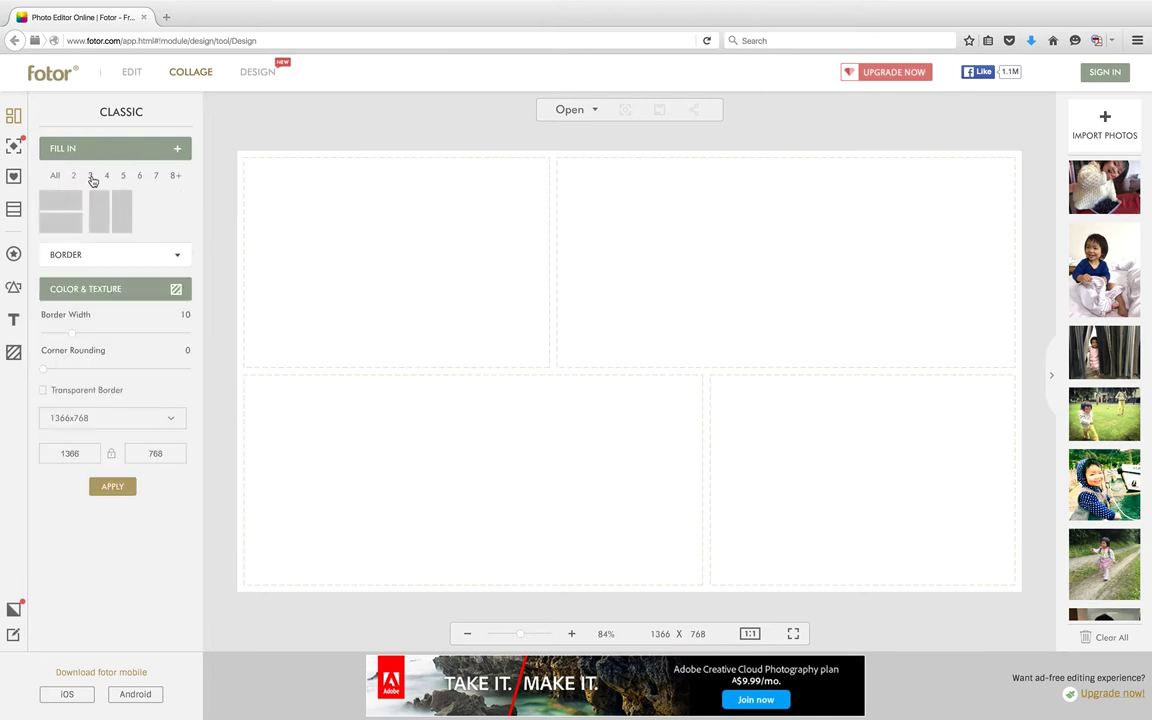
{"action": "left_click", "coordinate": [92, 178]}
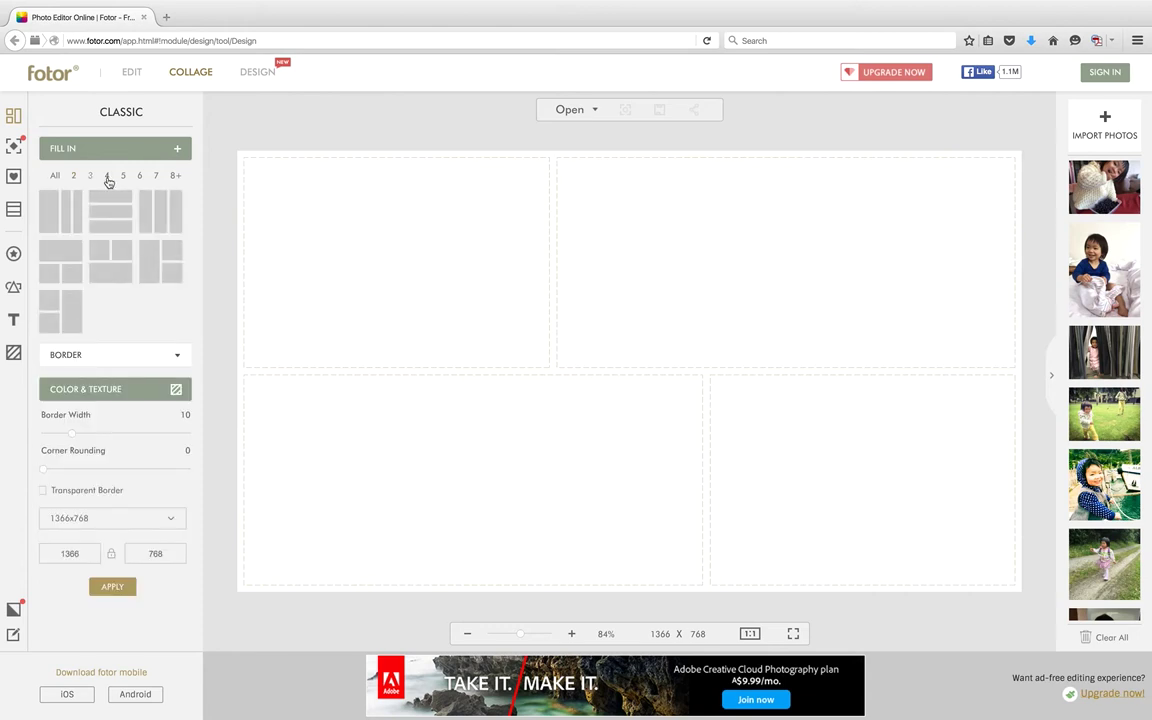
{"action": "left_click", "coordinate": [107, 179]}
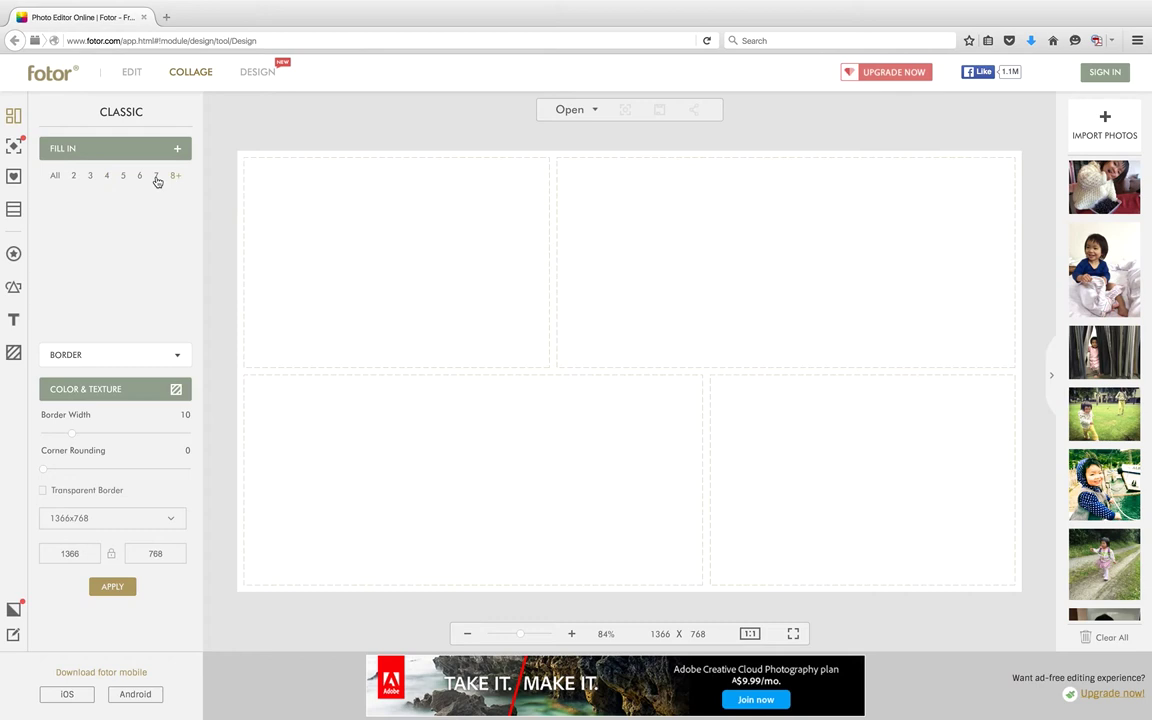
{"action": "left_click", "coordinate": [156, 178]}
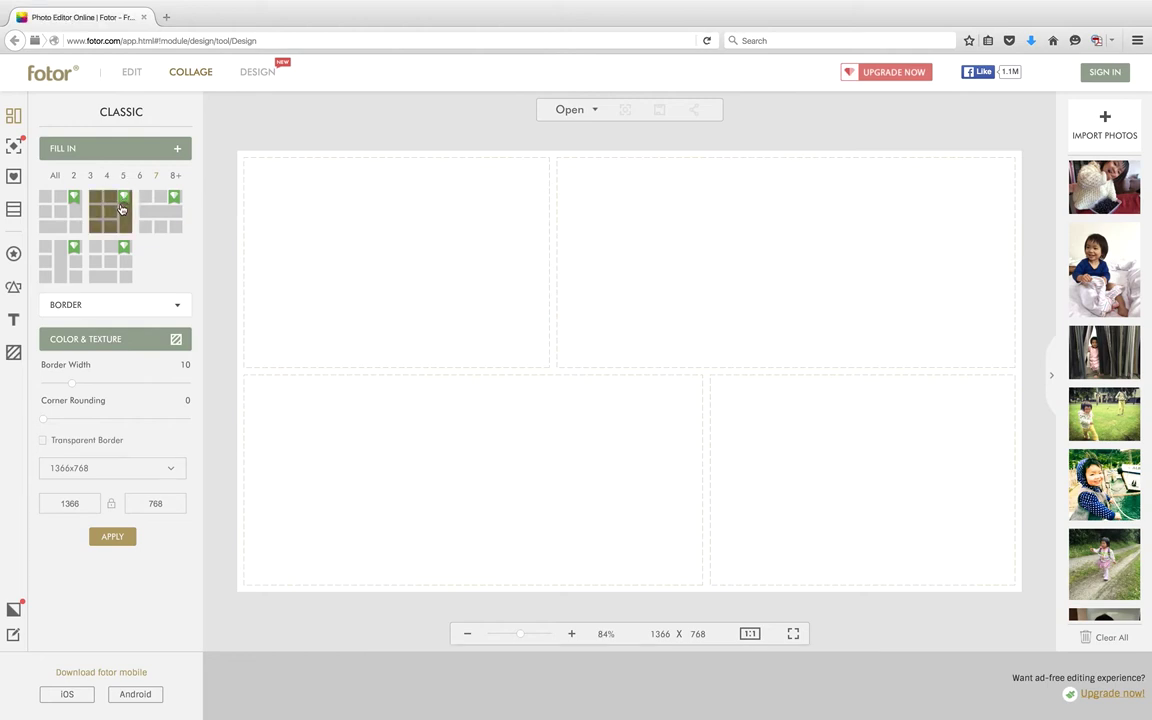
- Apply the seven-cell layout, reset the filter to All, and switch to Funky templates
{"action": "left_click", "coordinate": [121, 208]}
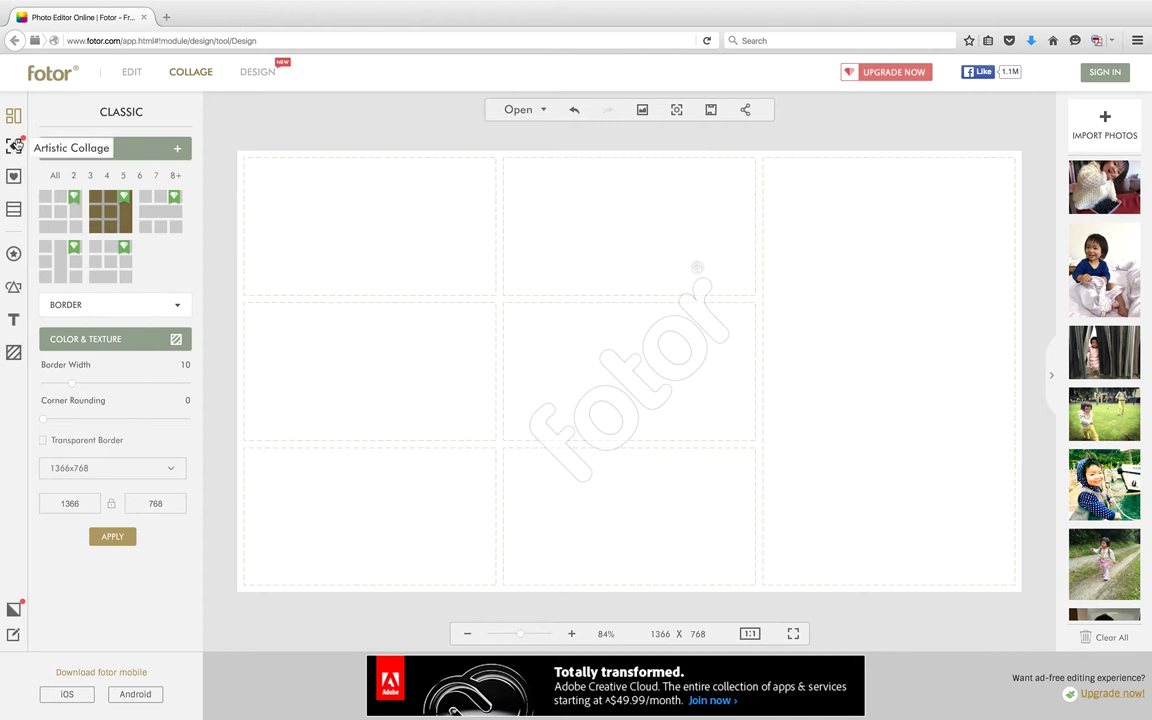
{"action": "left_click", "coordinate": [56, 177]}
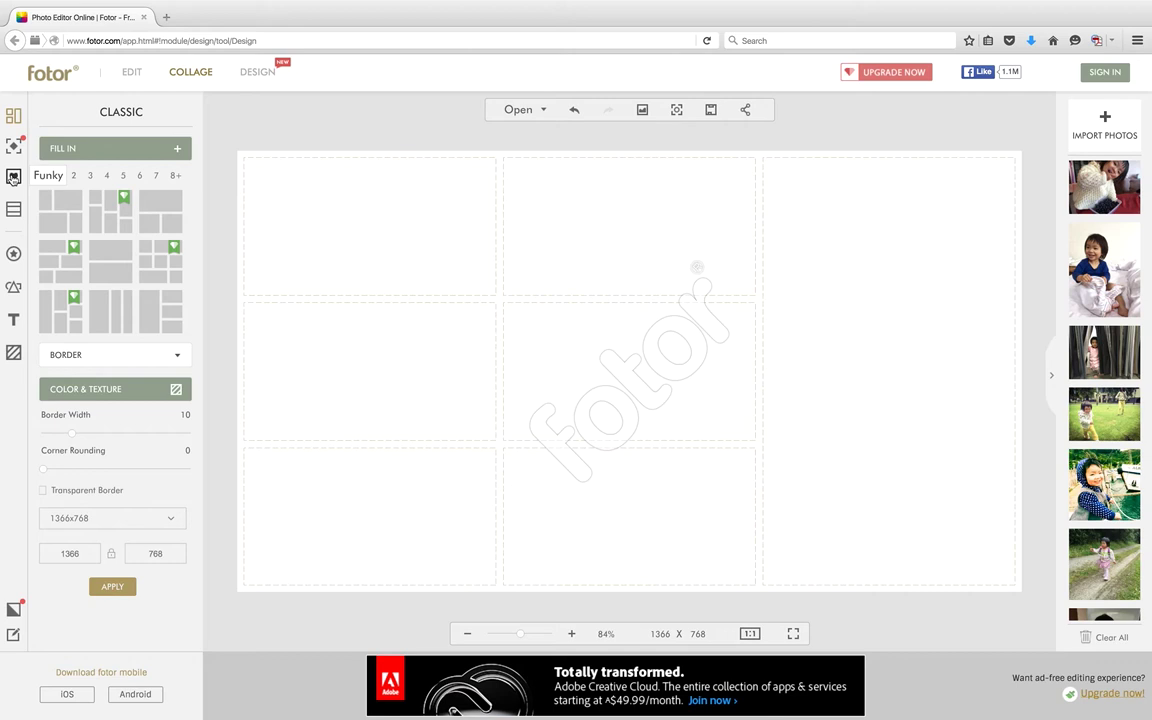
{"action": "left_click", "coordinate": [13, 177]}
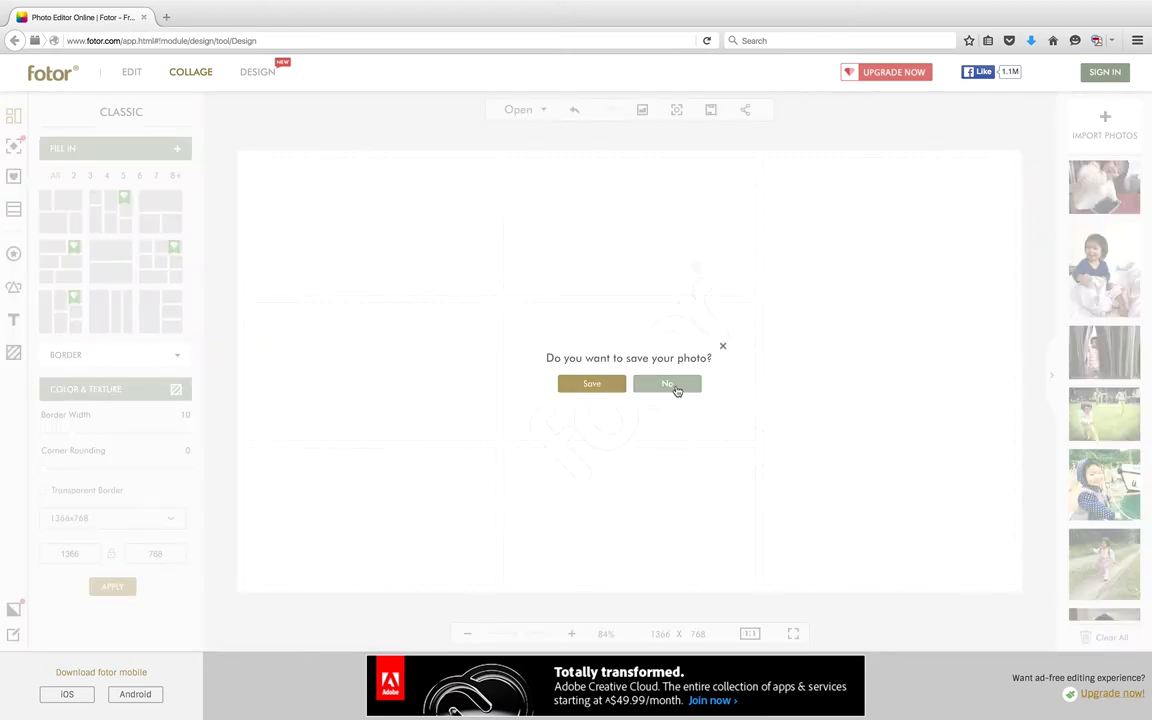
- Discard the old collage unsaved and drop the blue-hood child photo into the heart cell
{"action": "left_click", "coordinate": [418, 353]}
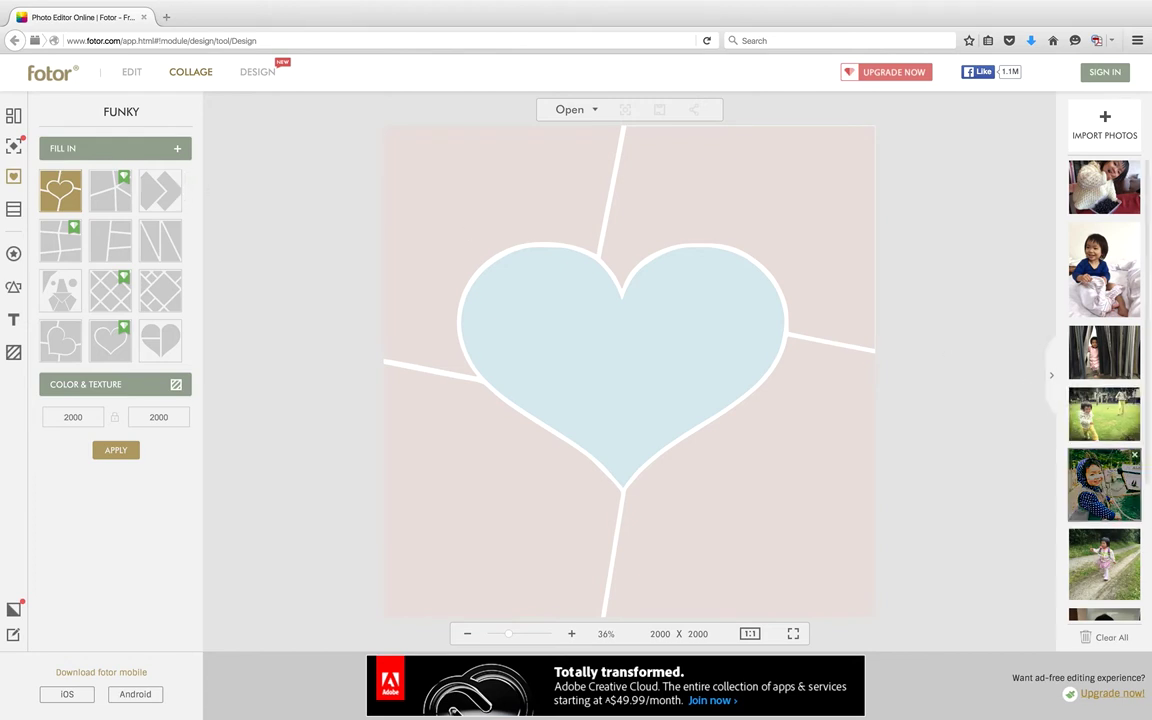
{"action": "left_click_drag", "start_coordinate": [1104, 485], "coordinate": [637, 373]}
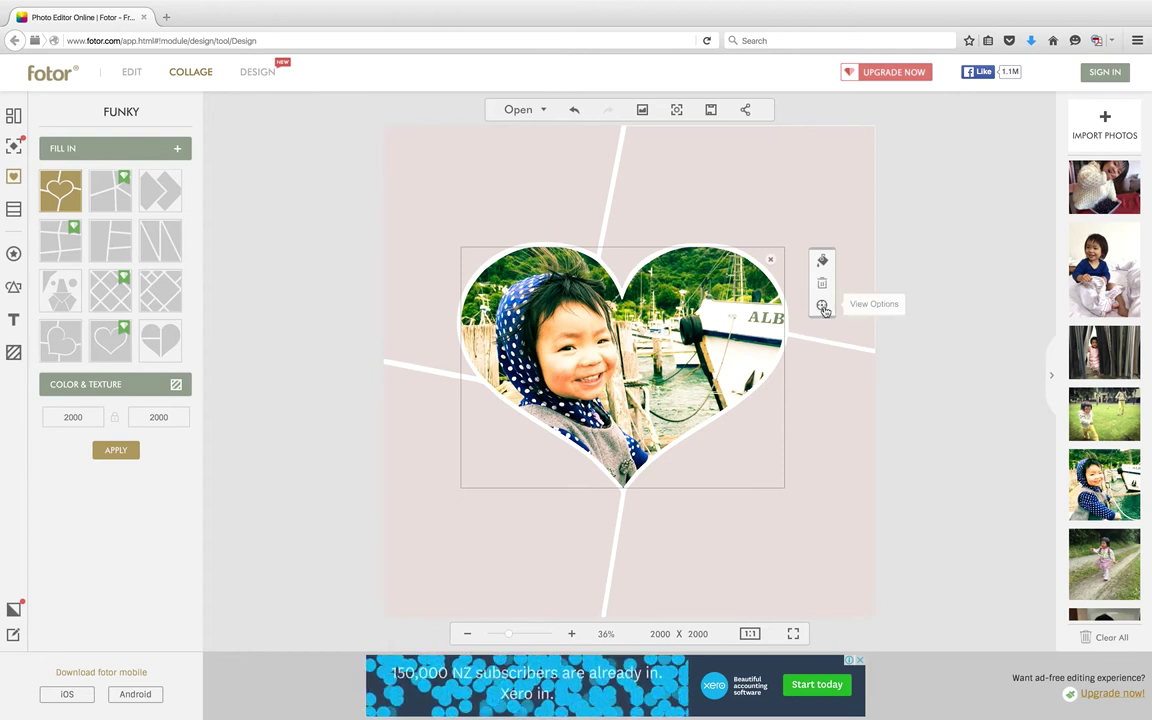
- Zoom the heart photo to 13 and bring up its Image Effects filters
{"action": "left_click", "coordinate": [822, 307]}
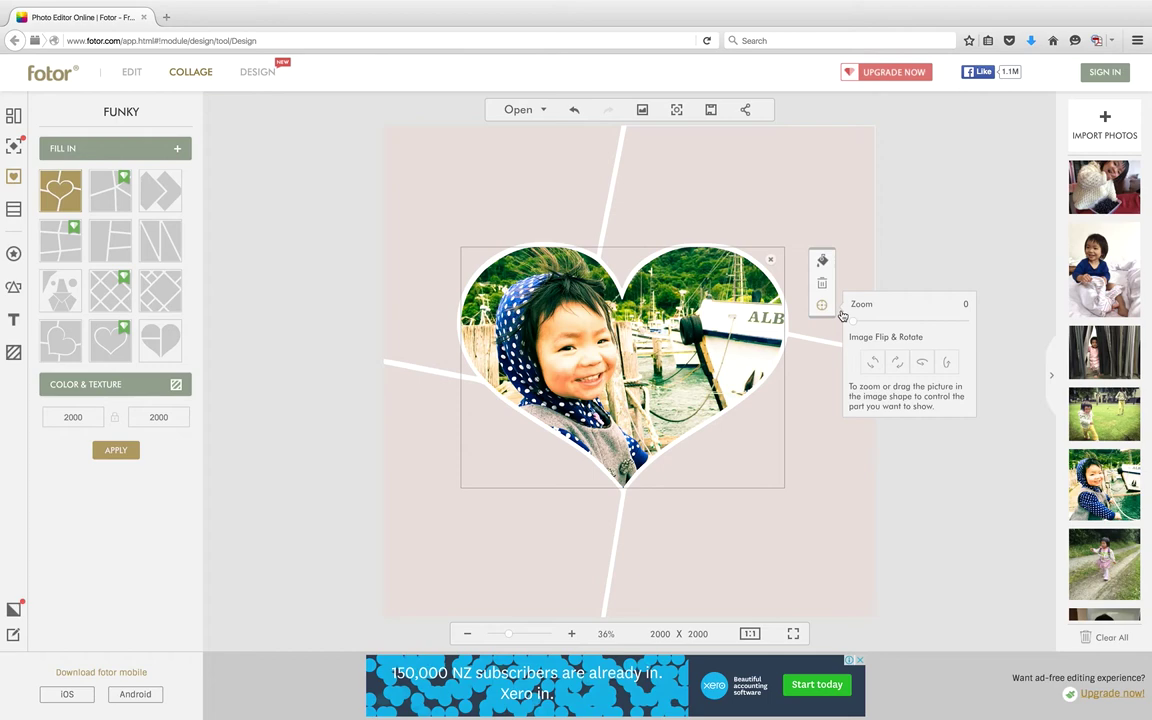
{"action": "mouse_move", "coordinate": [853, 323]}
{"action": "left_mouse_down"}
{"action": "mouse_move", "coordinate": [865, 326]}
{"action": "mouse_move", "coordinate": [848, 321]}
{"action": "left_mouse_up"}
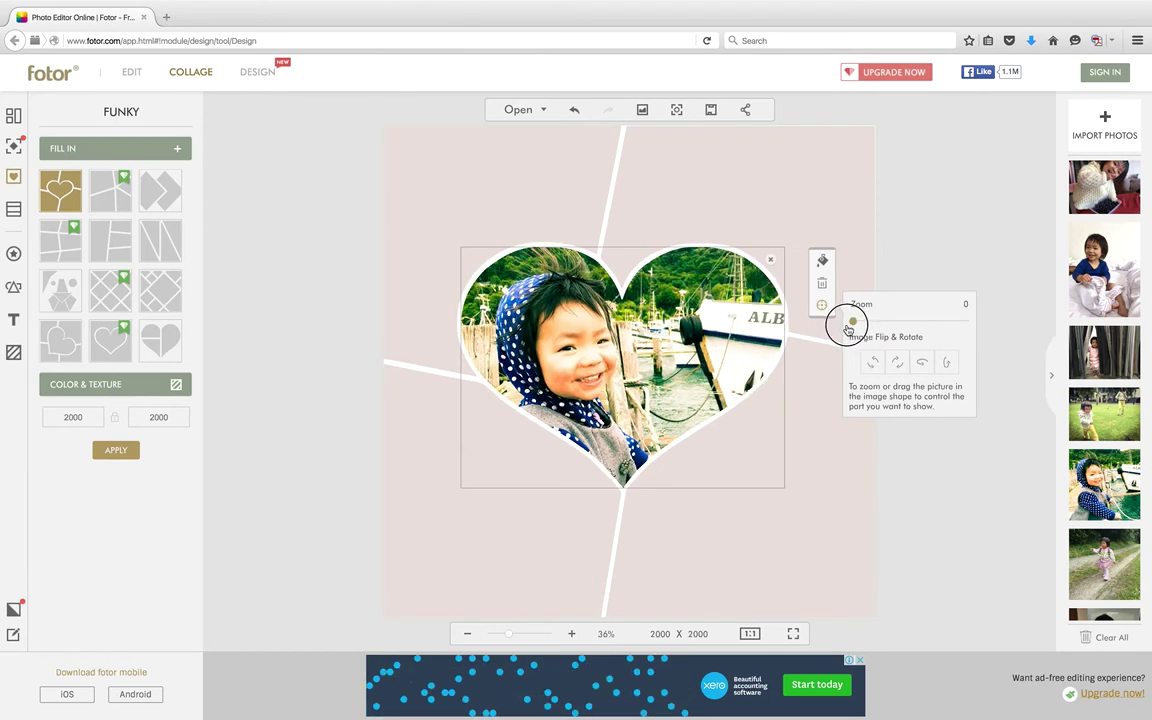
{"action": "left_click", "coordinate": [821, 263]}
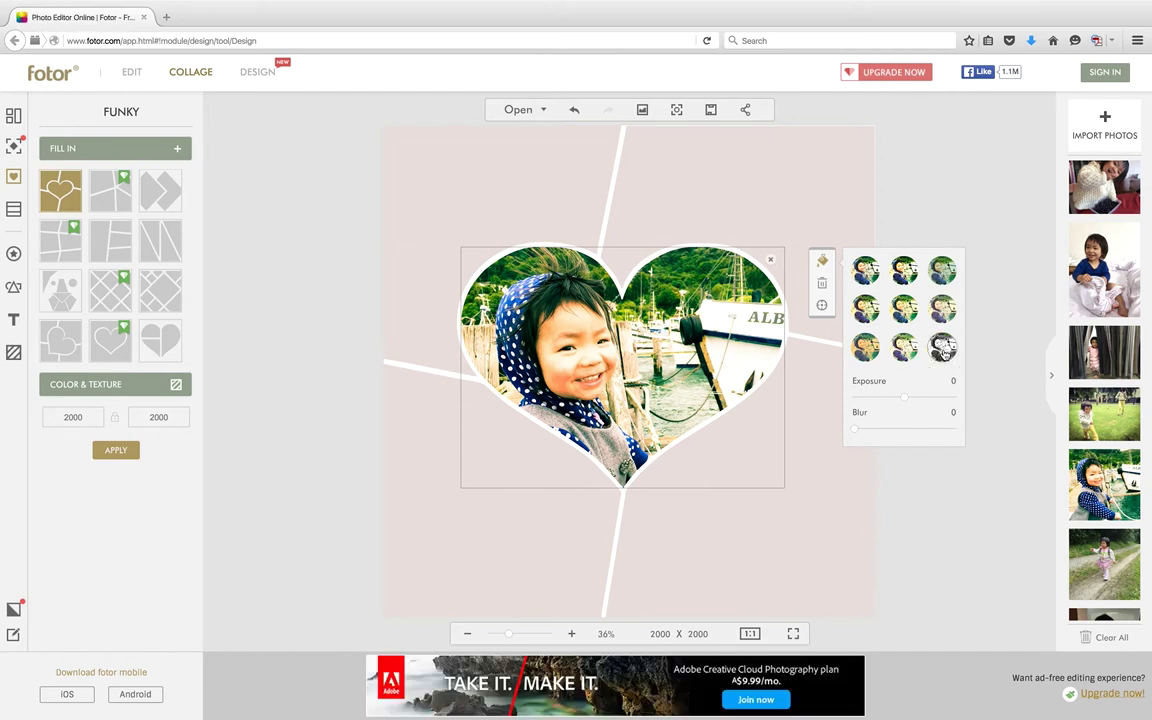
- Apply the black-and-white filter to the heart photo and shift it slightly upward
{"action": "left_click", "coordinate": [942, 347]}
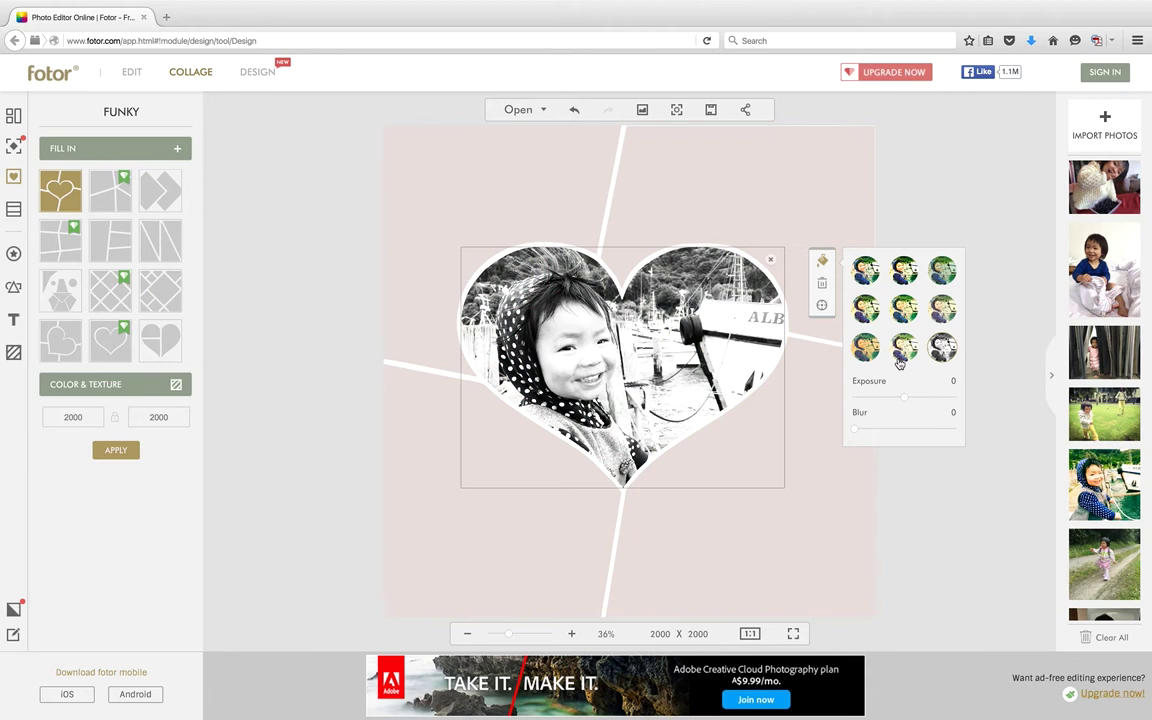
{"action": "left_click_drag", "start_coordinate": [545, 338], "coordinate": [619, 382]}
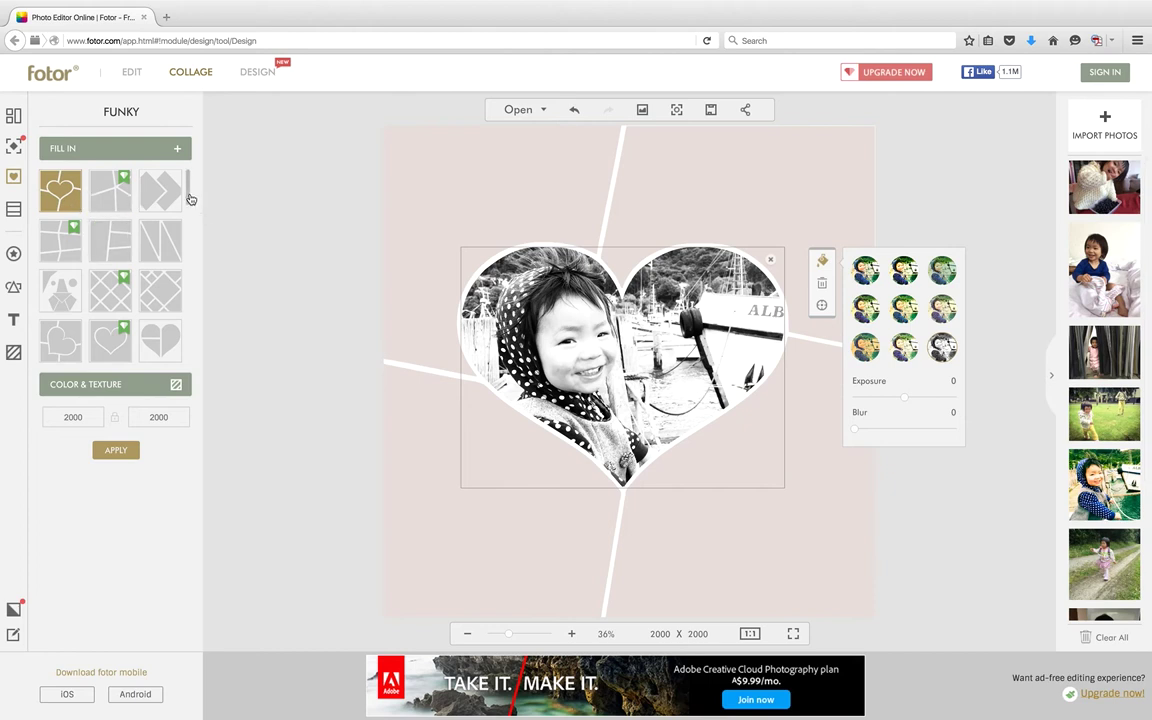
- Use the slanted four-cell layout, nudge the monochrome photo left, and add the curtain photo top right
{"action": "left_click", "coordinate": [122, 240]}
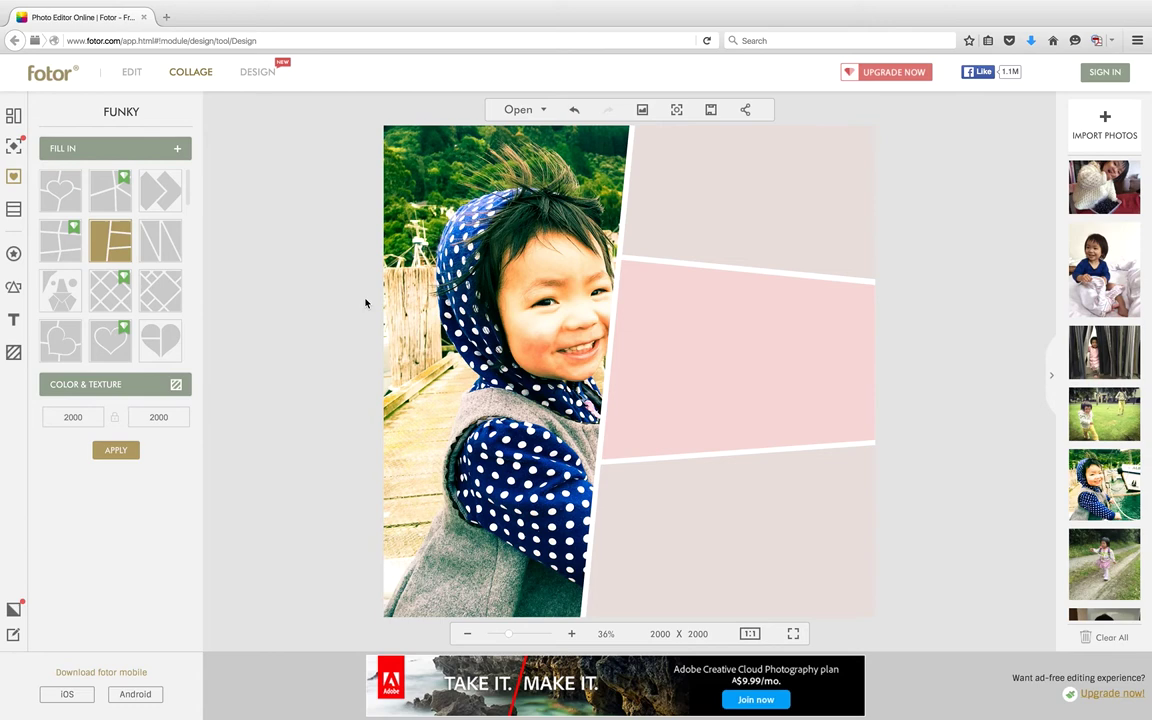
{"action": "left_click", "coordinate": [550, 349]}
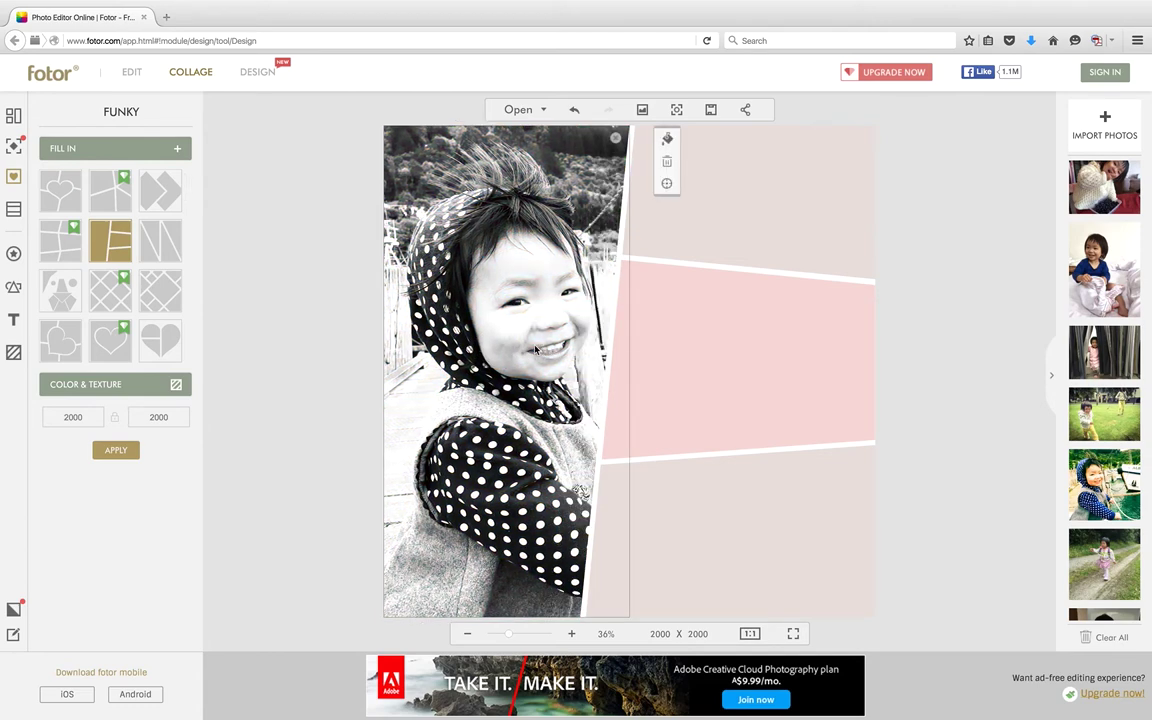
{"action": "left_click_drag", "start_coordinate": [535, 348], "coordinate": [520, 346]}
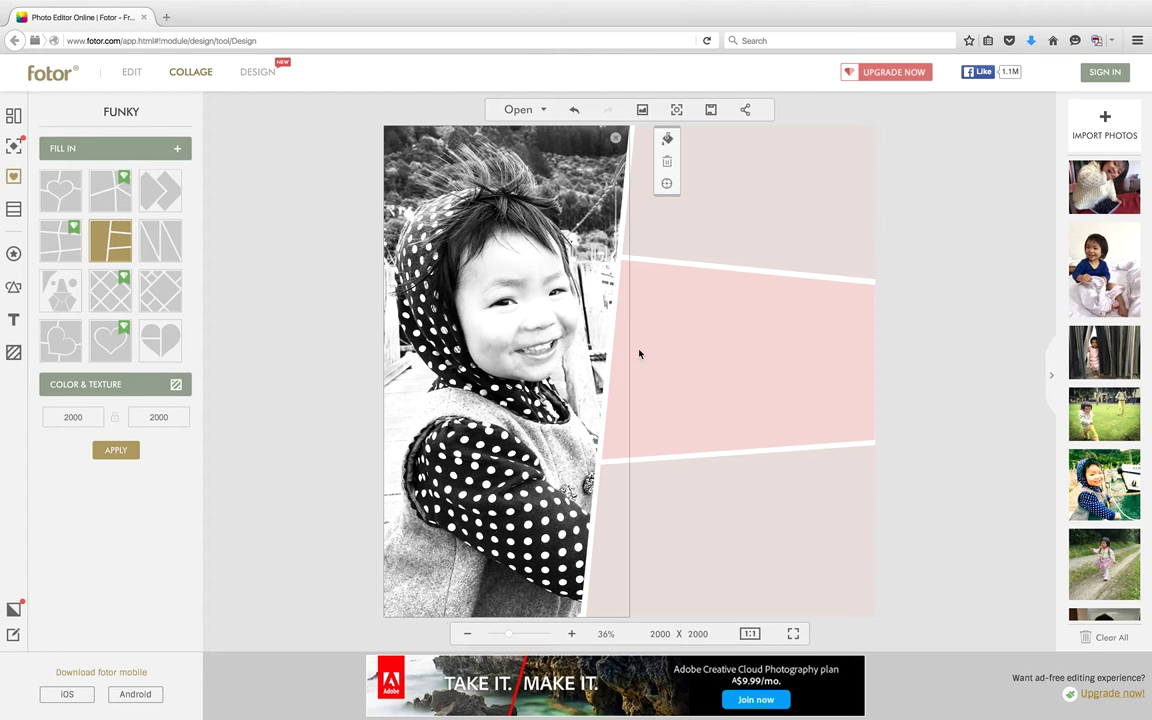
{"action": "left_click_drag", "start_coordinate": [1105, 368], "coordinate": [756, 213]}
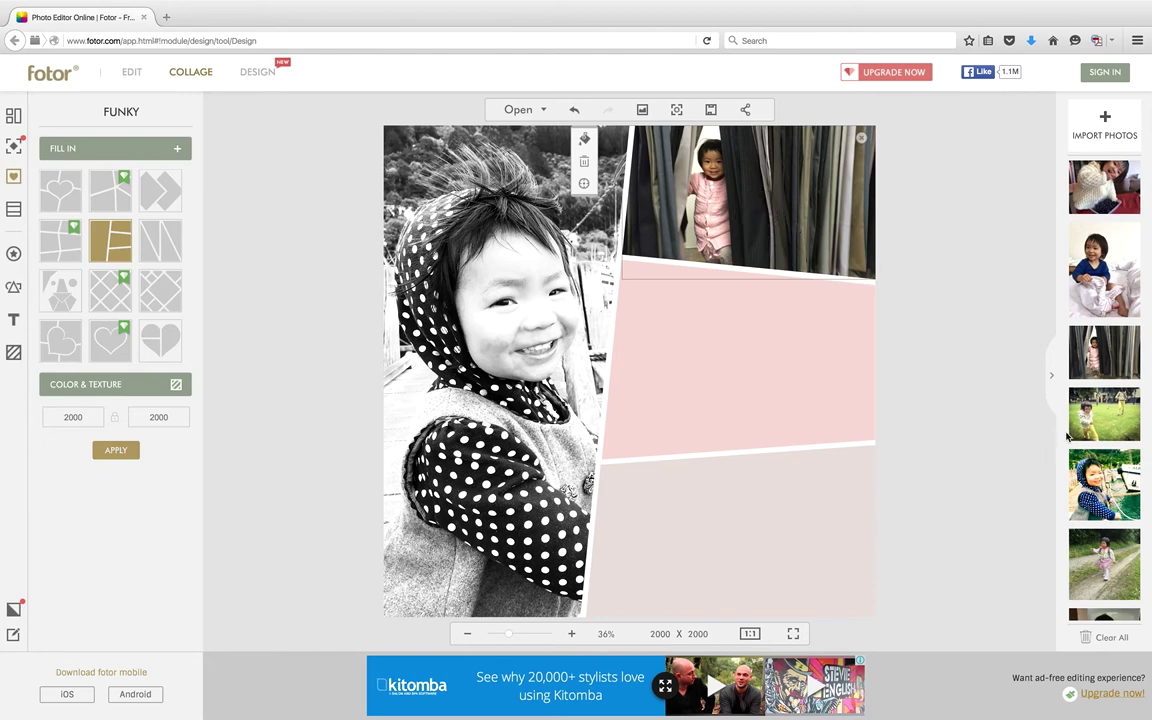
{"action": "scroll", "coordinate": [1104, 400], "scroll_direction": "down", "scroll_amount": 5}
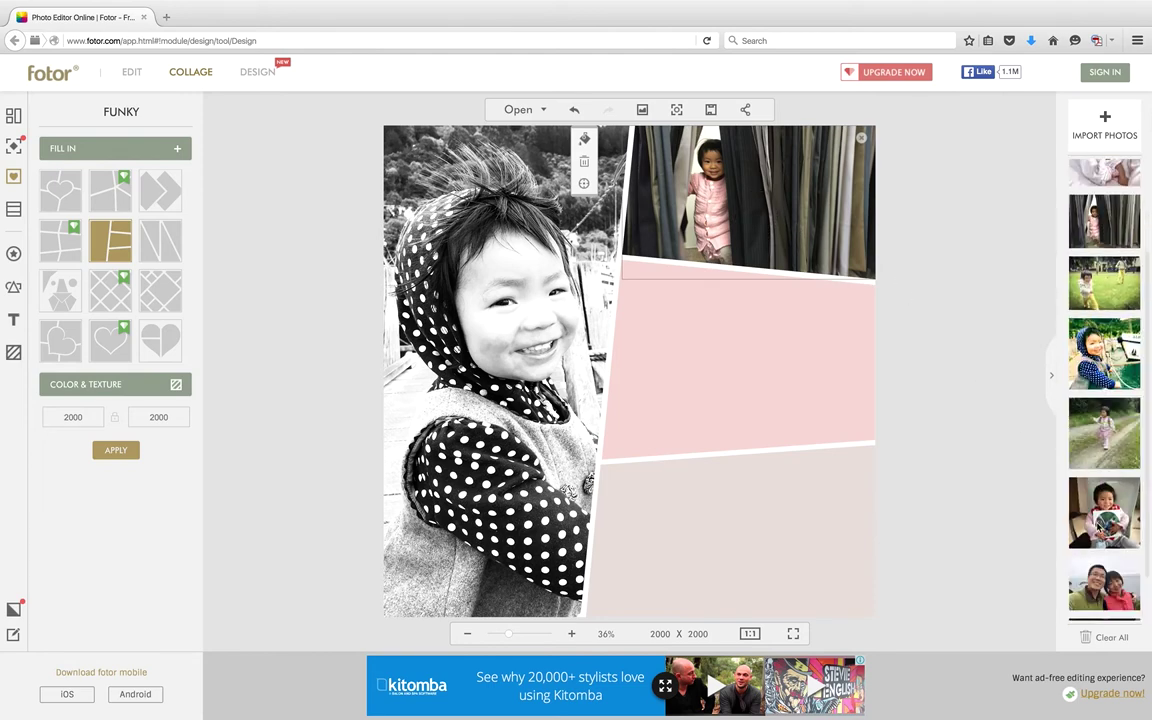
{"action": "scroll", "coordinate": [1104, 400], "scroll_direction": "down", "scroll_amount": 2}
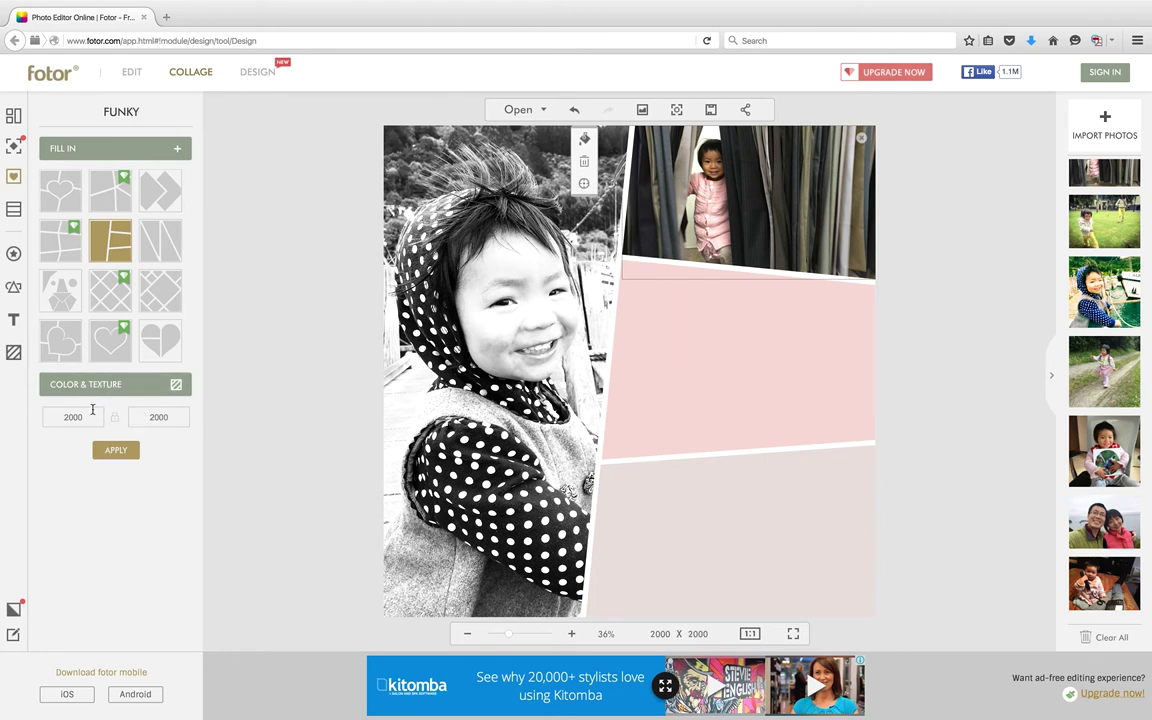
{"action": "left_click", "coordinate": [92, 413]}
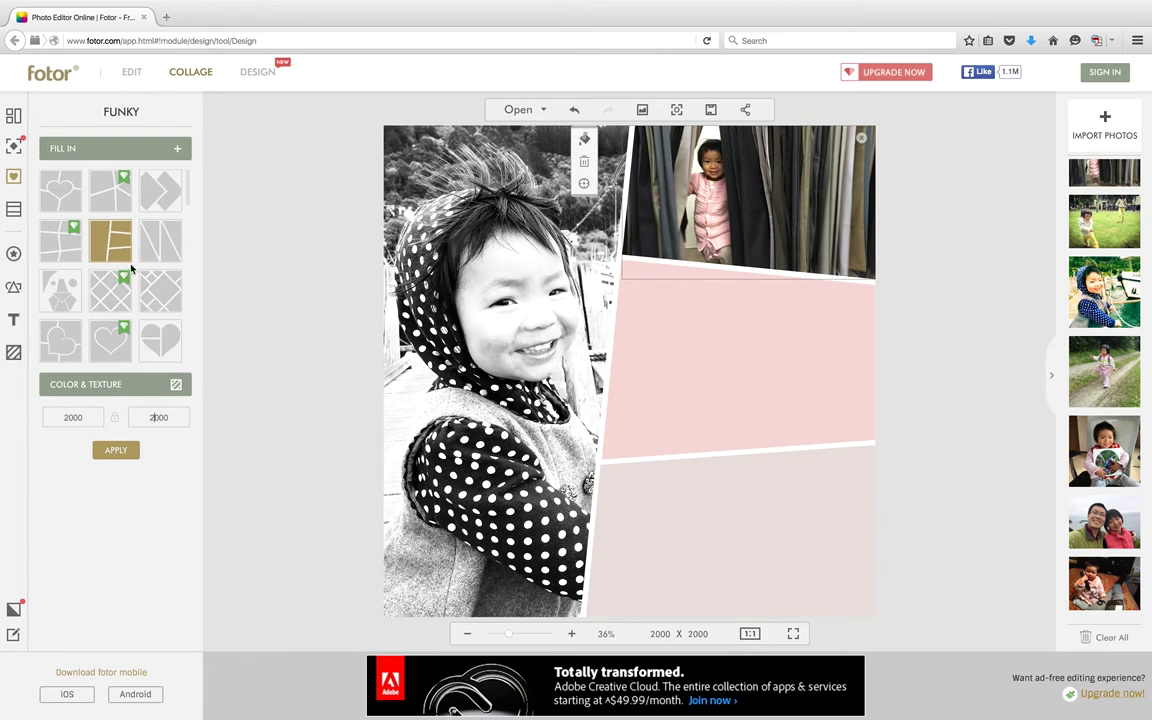
- Return to Classic without saving, unlink proportions, and apply a 1500 × 2000 canvas size
{"action": "left_click", "coordinate": [13, 117]}
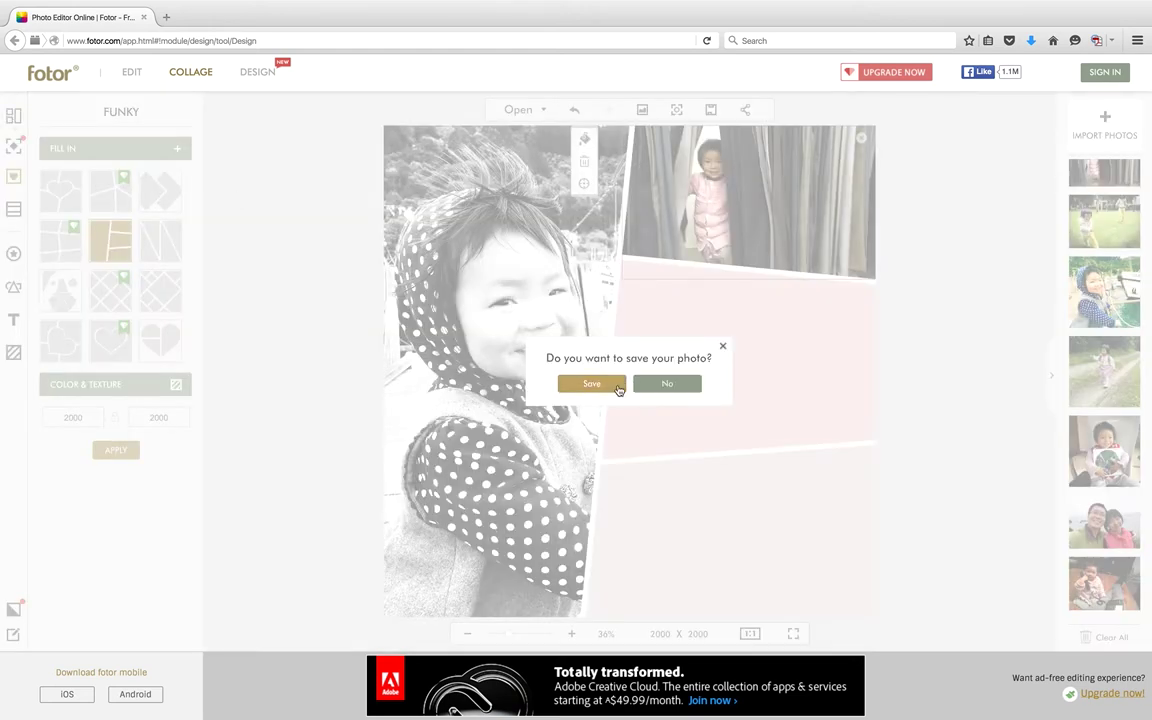
{"action": "left_click", "coordinate": [298, 377]}
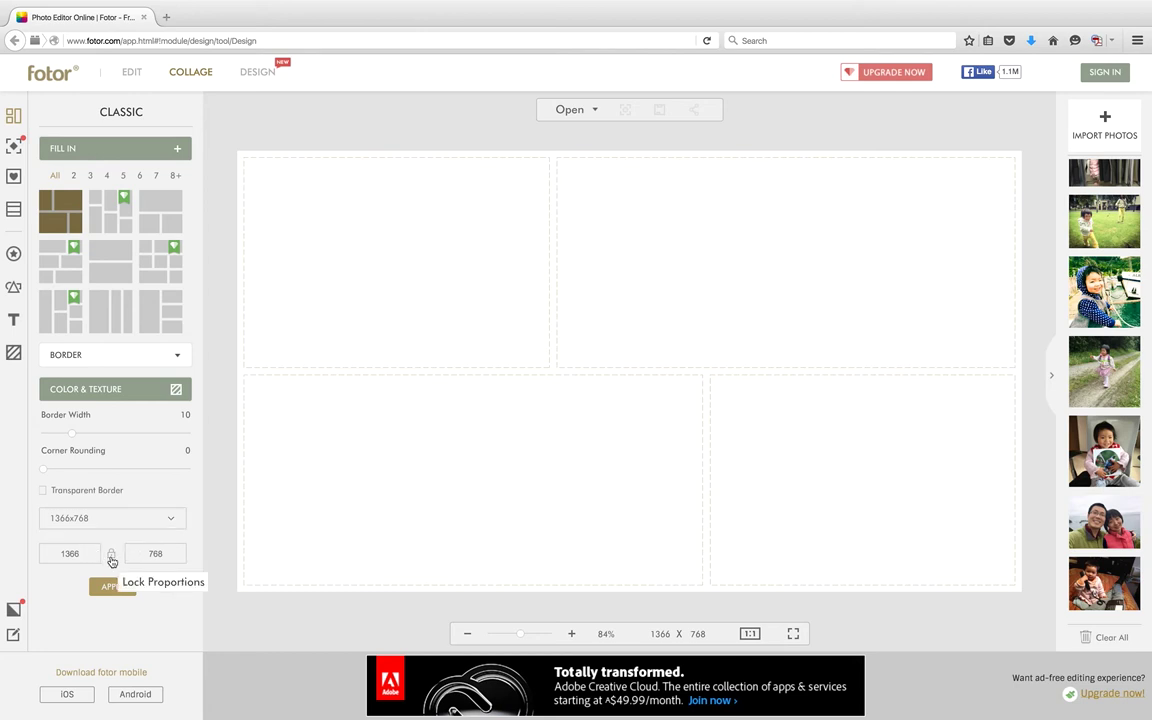
{"action": "left_click", "coordinate": [111, 558]}
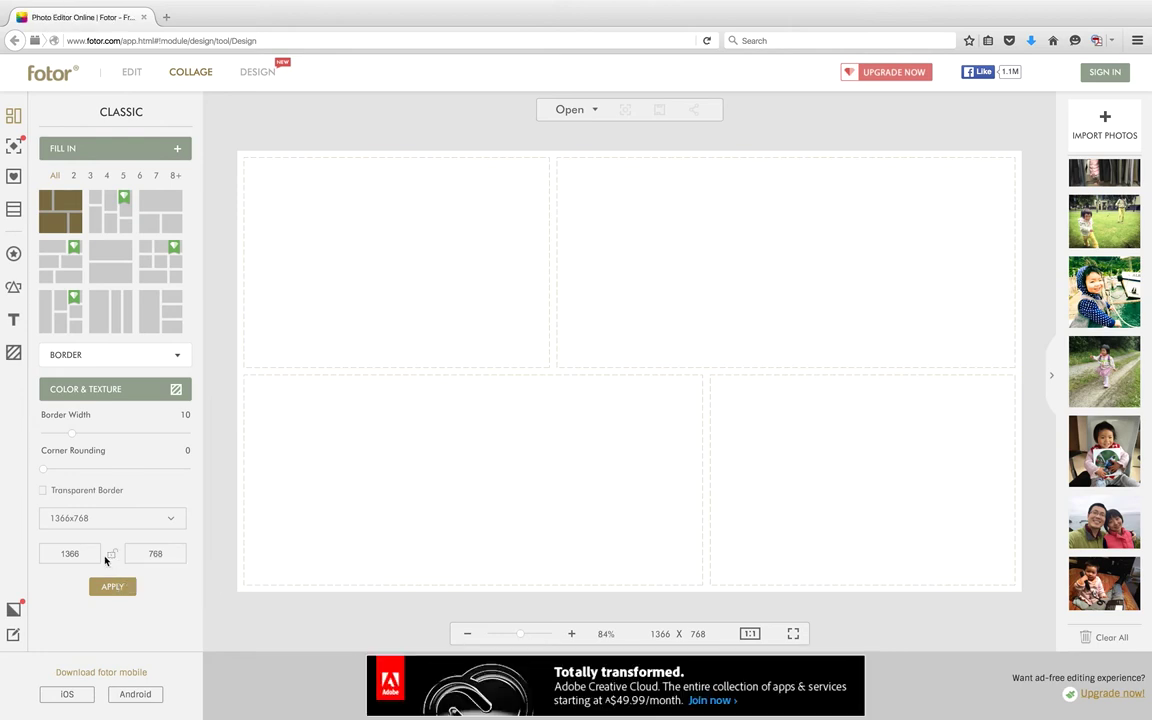
{"action": "left_click_drag", "start_coordinate": [85, 554], "coordinate": [44, 553]}
{"action": "type", "text": "1500"}
{"action": "double_click", "coordinate": [175, 553]}
{"action": "type", "text": "2"}
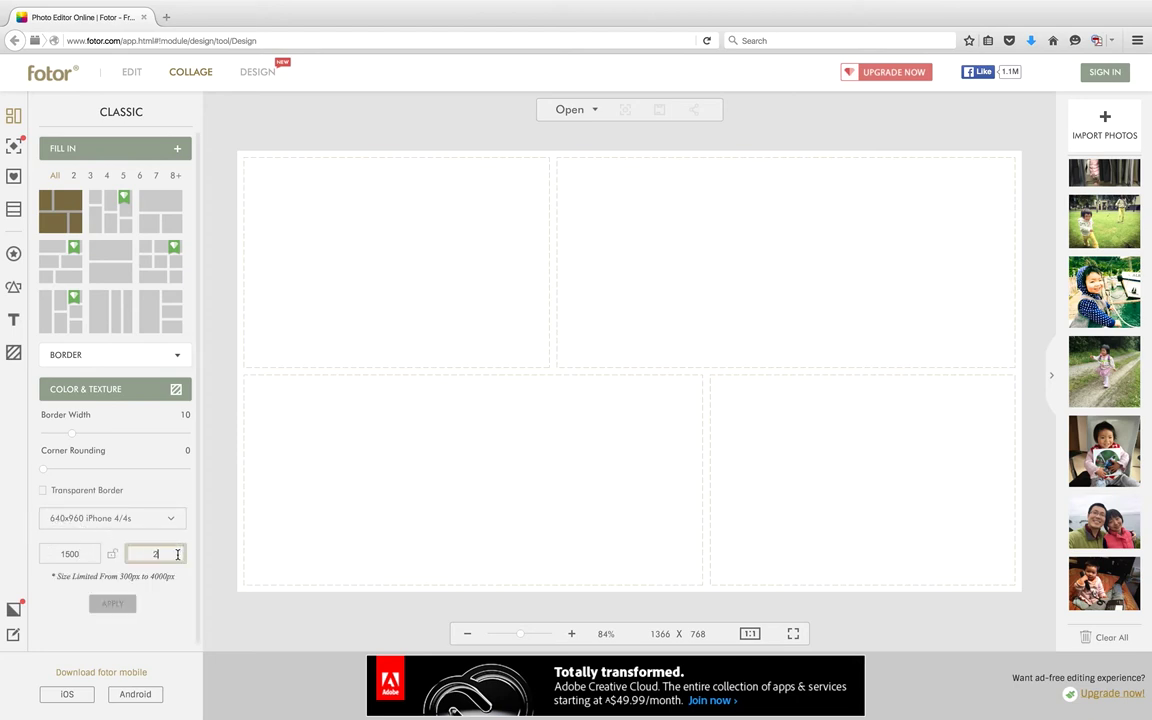
{"action": "type", "text": "00000"}
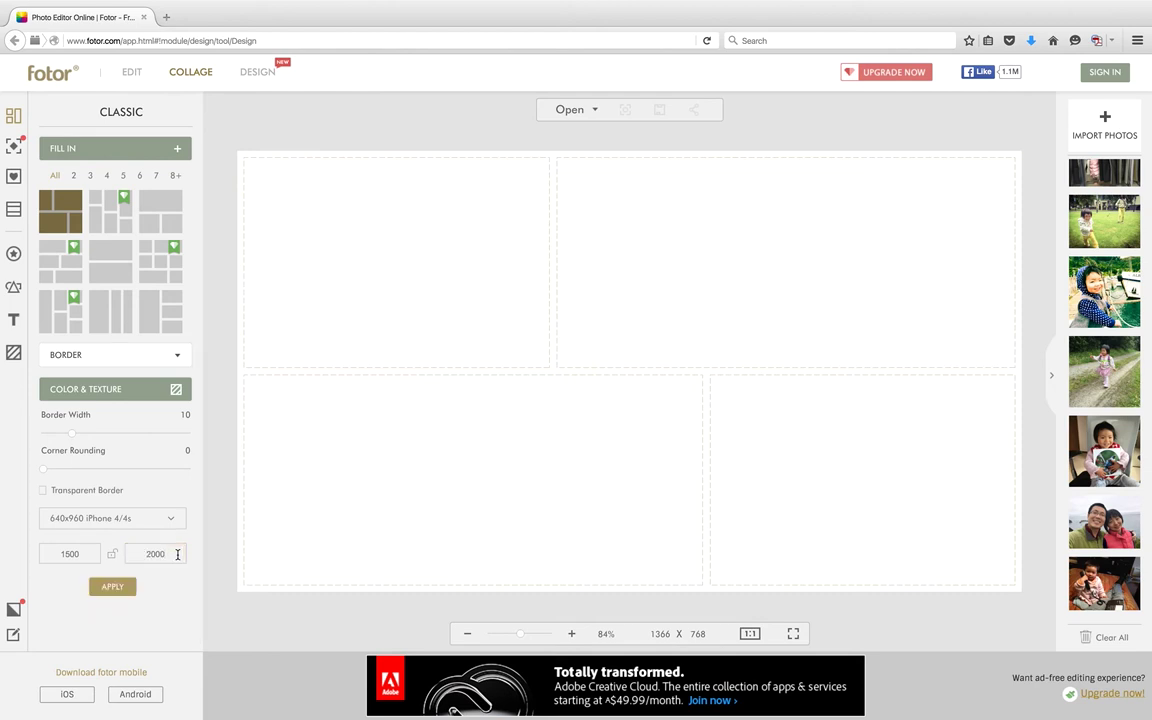
{"action": "left_click", "coordinate": [122, 589]}
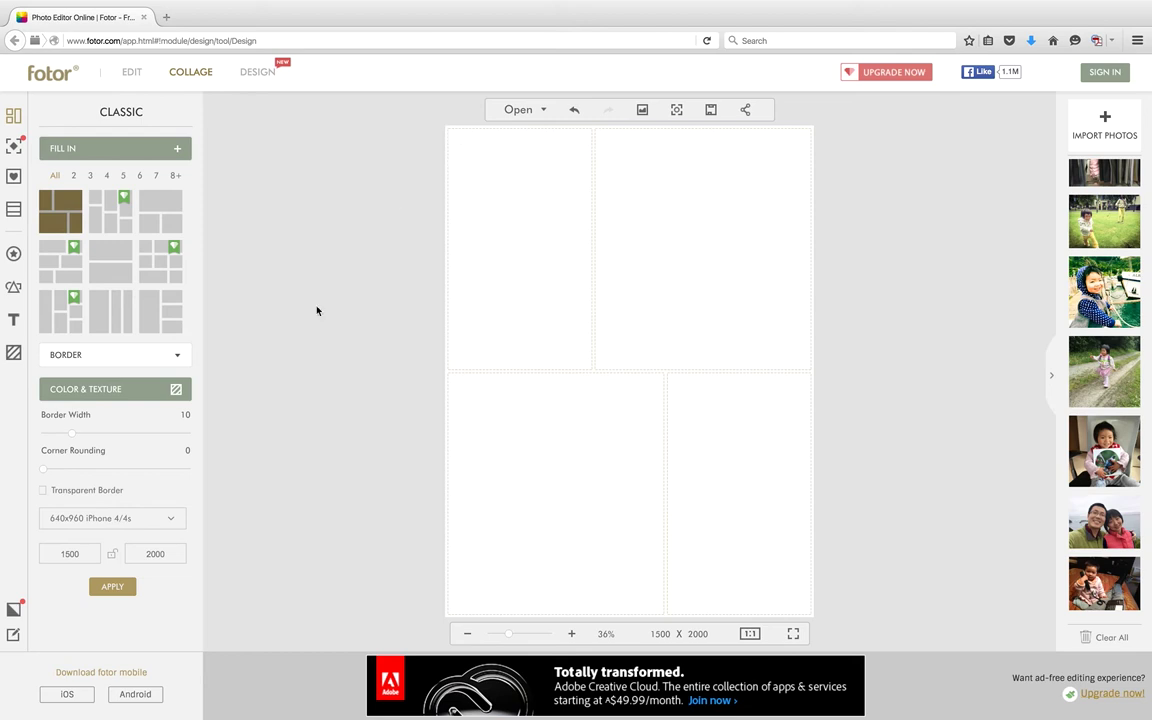
- Change the canvas to 2000 width by 1500 height and apply it
{"action": "left_click_drag", "start_coordinate": [87, 553], "coordinate": [53, 553]}
{"action": "type", "text": "2000"}
{"action": "left_click_drag", "start_coordinate": [134, 553], "coordinate": [172, 553]}
{"action": "type", "text": "150"}
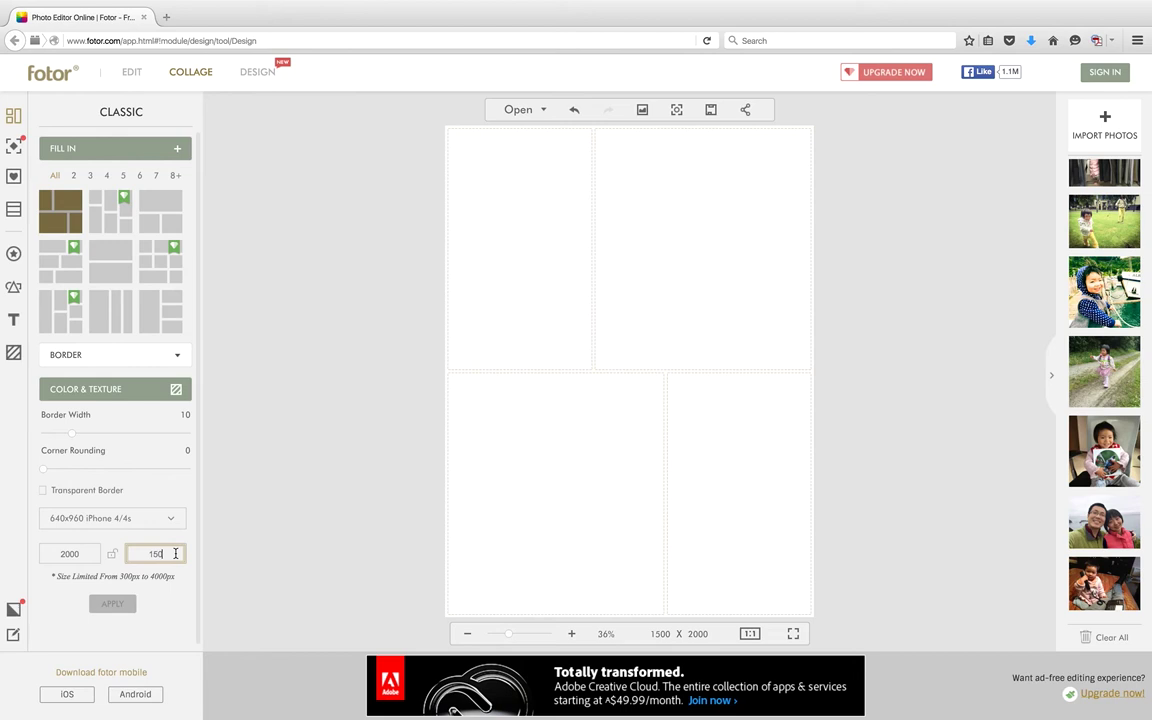
{"action": "type", "text": "0"}
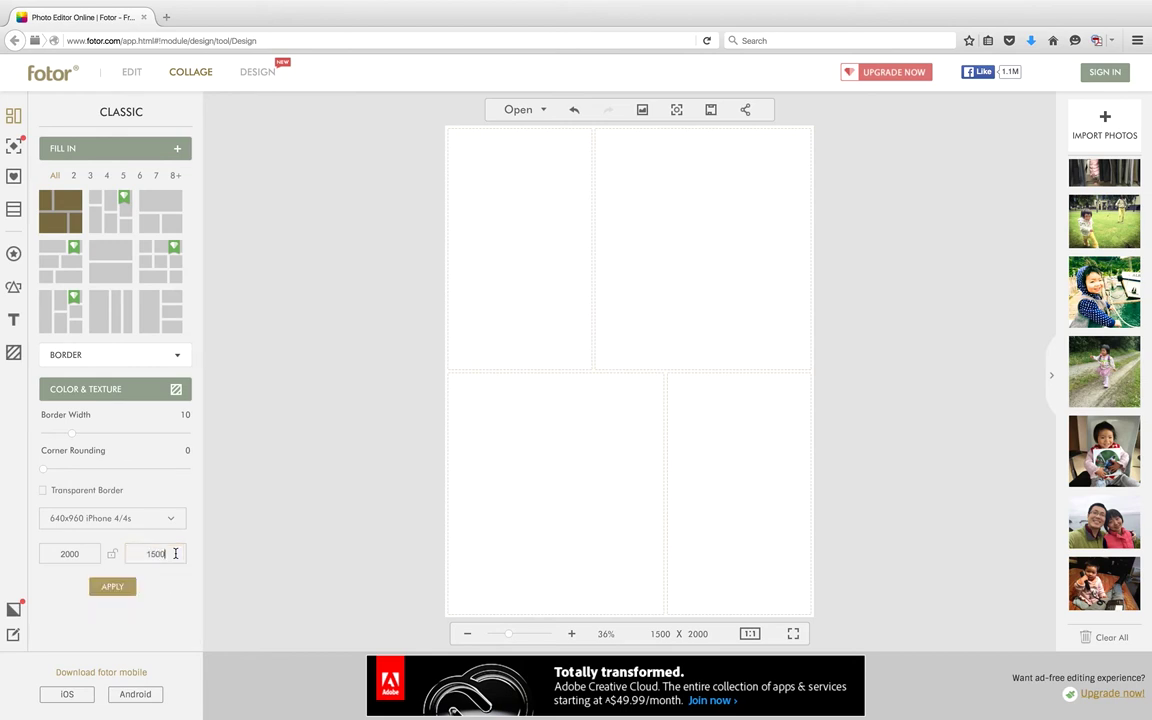
{"action": "left_click", "coordinate": [112, 588]}
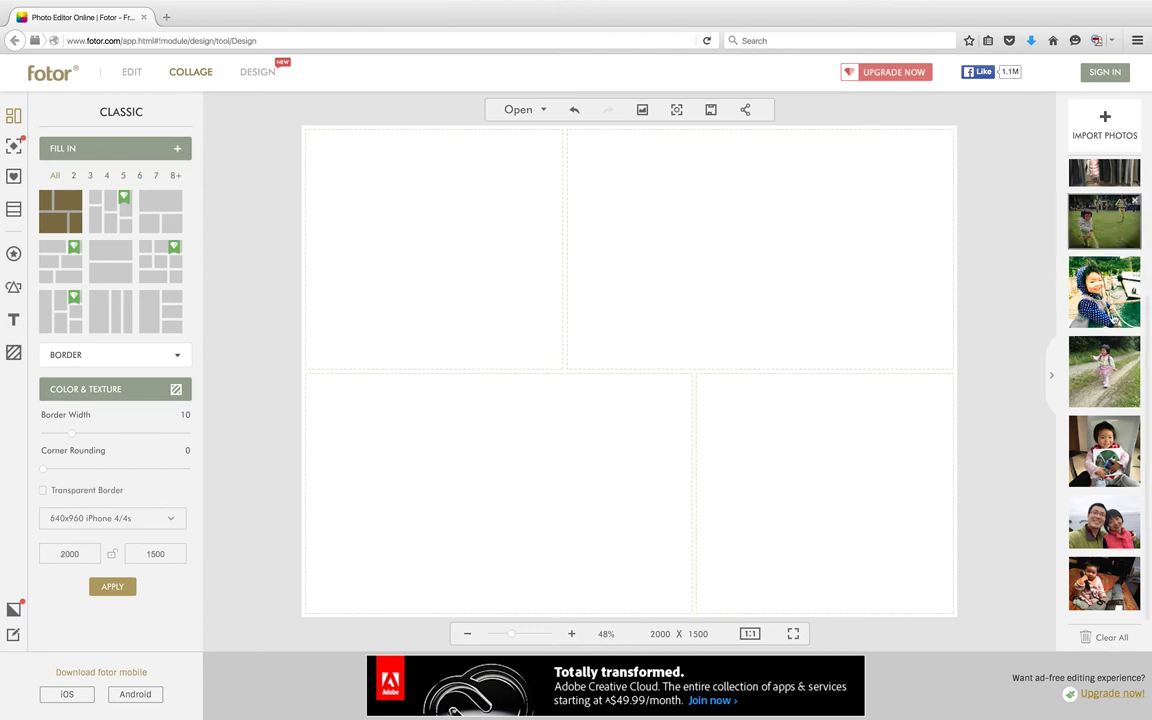
- Place the path-walk, hooded child, phone and curtain photos into the four cells
{"action": "left_click_drag", "start_coordinate": [1113, 376], "coordinate": [801, 305]}
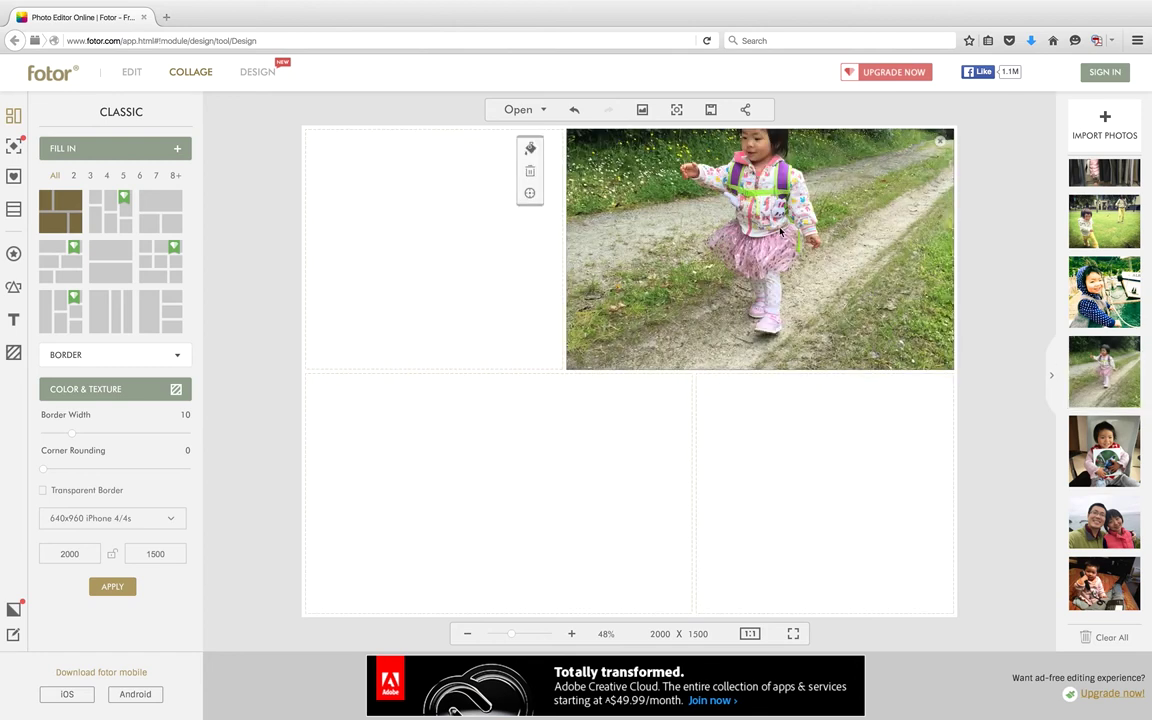
{"action": "left_click_drag", "start_coordinate": [772, 218], "coordinate": [800, 278]}
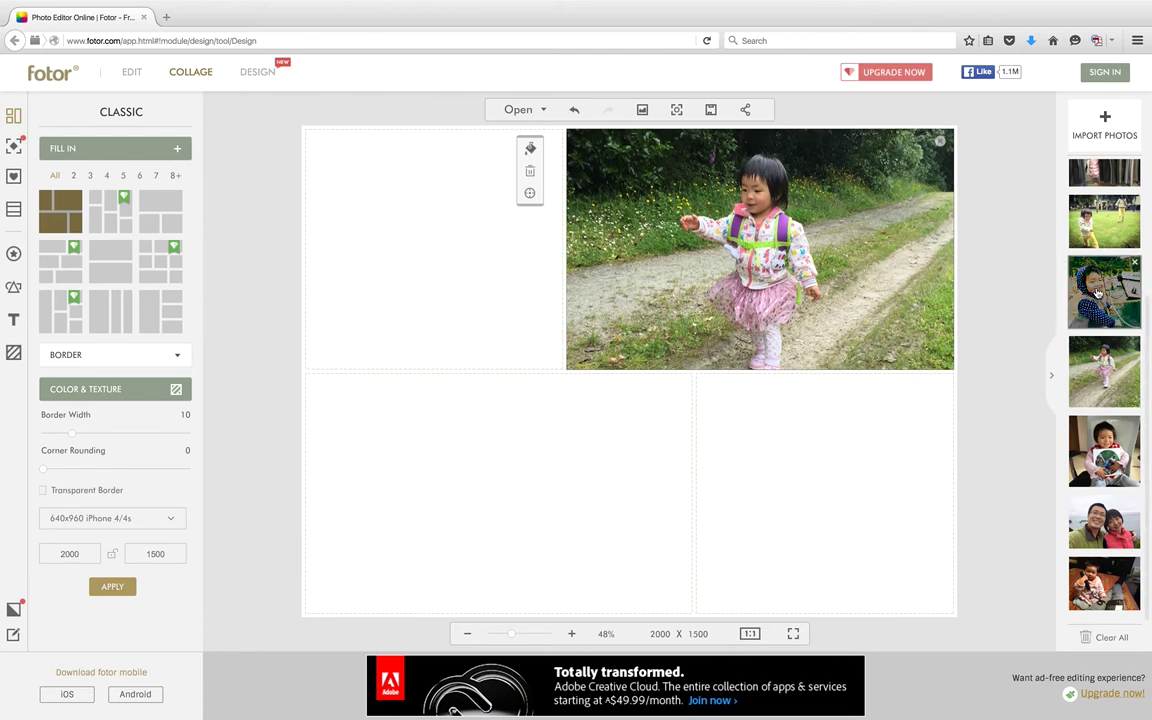
{"action": "left_click_drag", "start_coordinate": [1097, 293], "coordinate": [476, 261]}
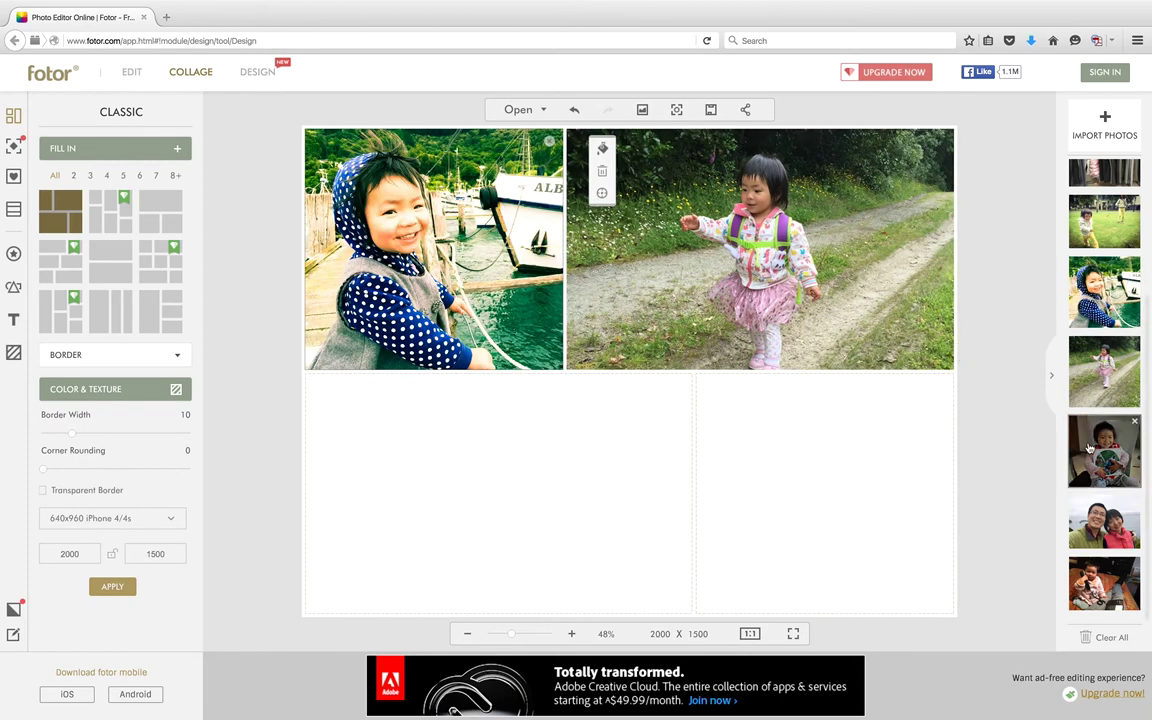
{"action": "left_click_drag", "start_coordinate": [1100, 580], "coordinate": [785, 527]}
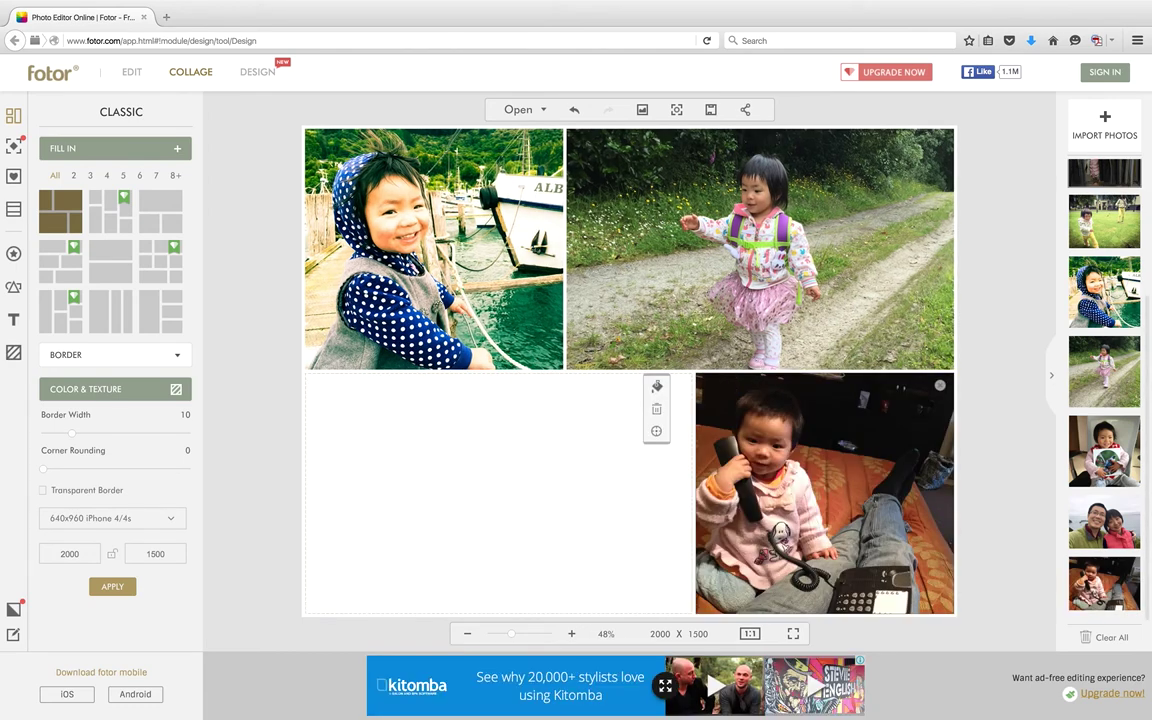
{"action": "left_click_drag", "start_coordinate": [1104, 172], "coordinate": [598, 474]}
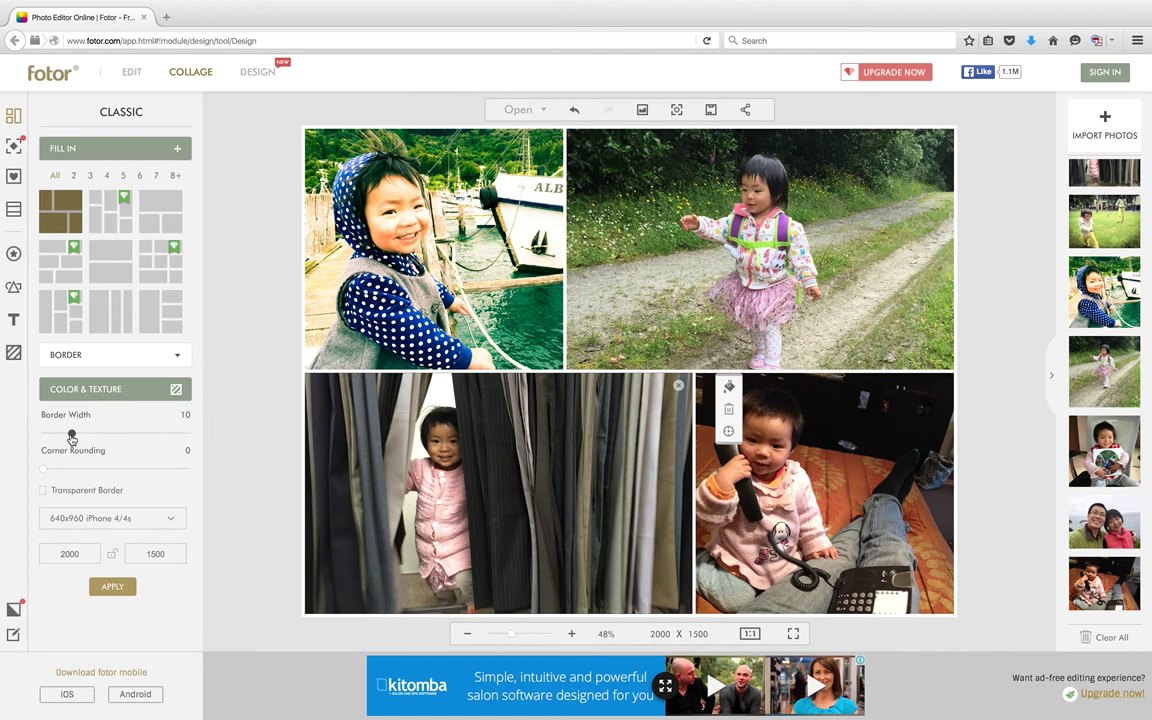
- Widen the borders to 25, nudge the row divider, then thin the borders back to 12
{"action": "left_click_drag", "start_coordinate": [71, 437], "coordinate": [89, 438]}
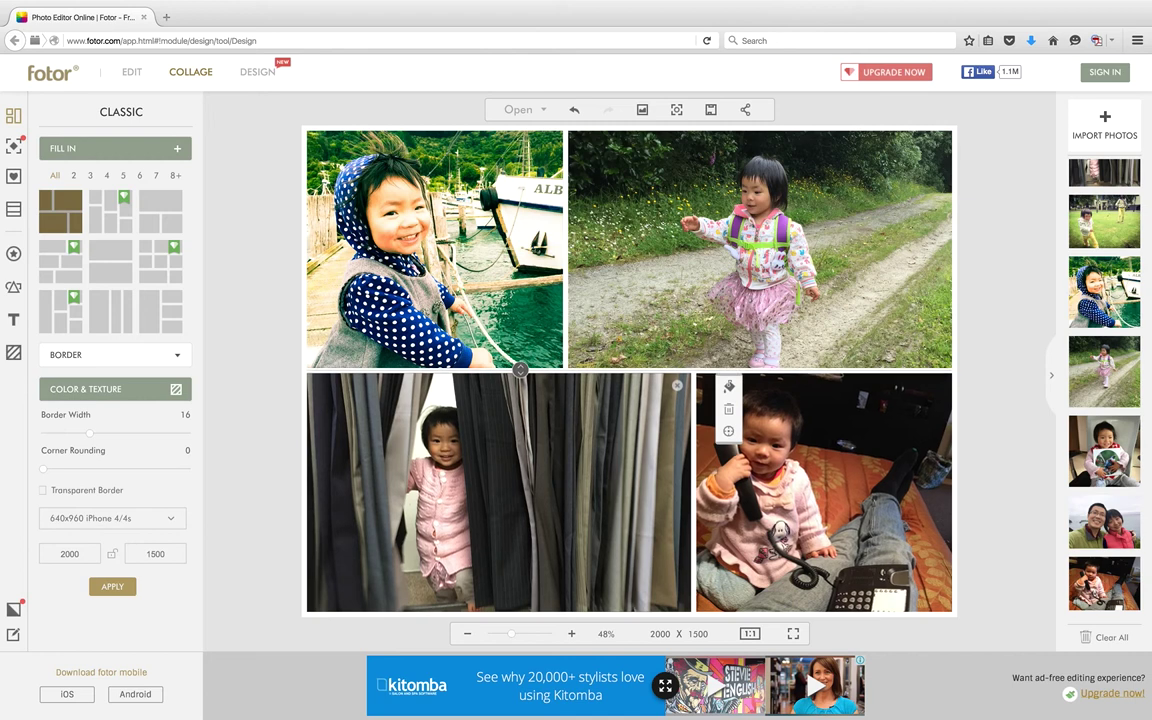
{"action": "mouse_move", "coordinate": [518, 371]}
{"action": "left_mouse_down"}
{"action": "mouse_move", "coordinate": [517, 352]}
{"action": "mouse_move", "coordinate": [516, 374]}
{"action": "left_mouse_up"}
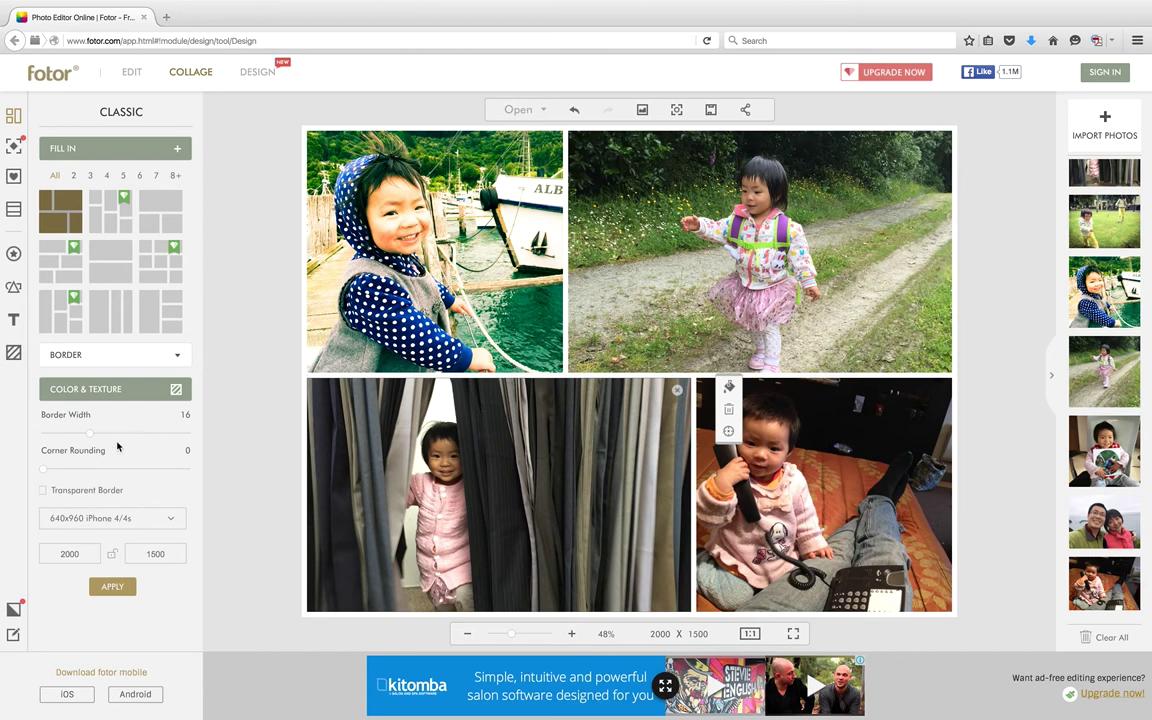
{"action": "left_click_drag", "start_coordinate": [91, 437], "coordinate": [117, 436]}
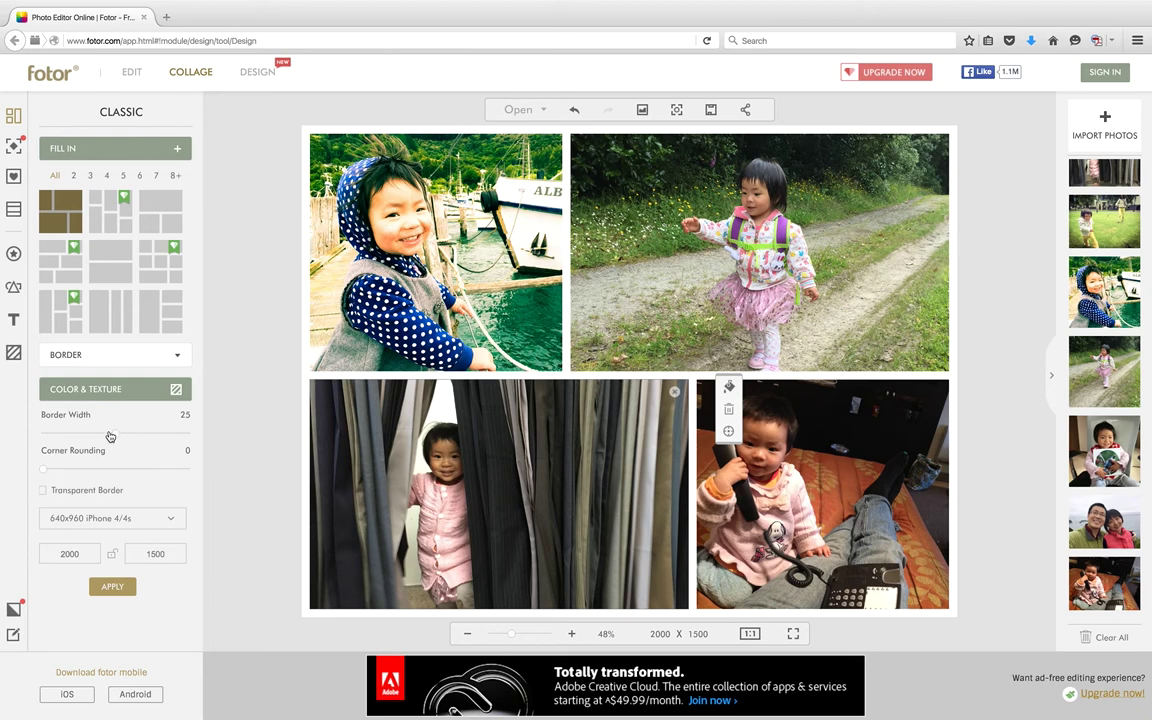
{"action": "left_click", "coordinate": [116, 436]}
{"action": "left_click_drag", "start_coordinate": [116, 436], "coordinate": [78, 437]}
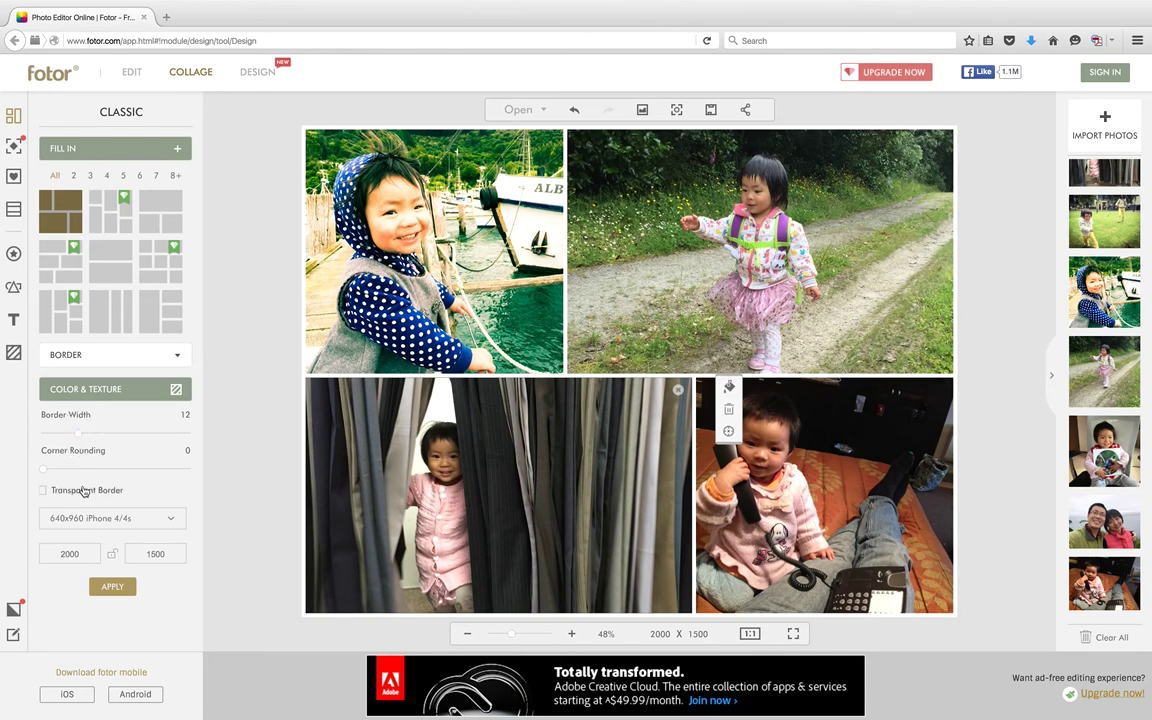
{"action": "left_click", "coordinate": [175, 389]}
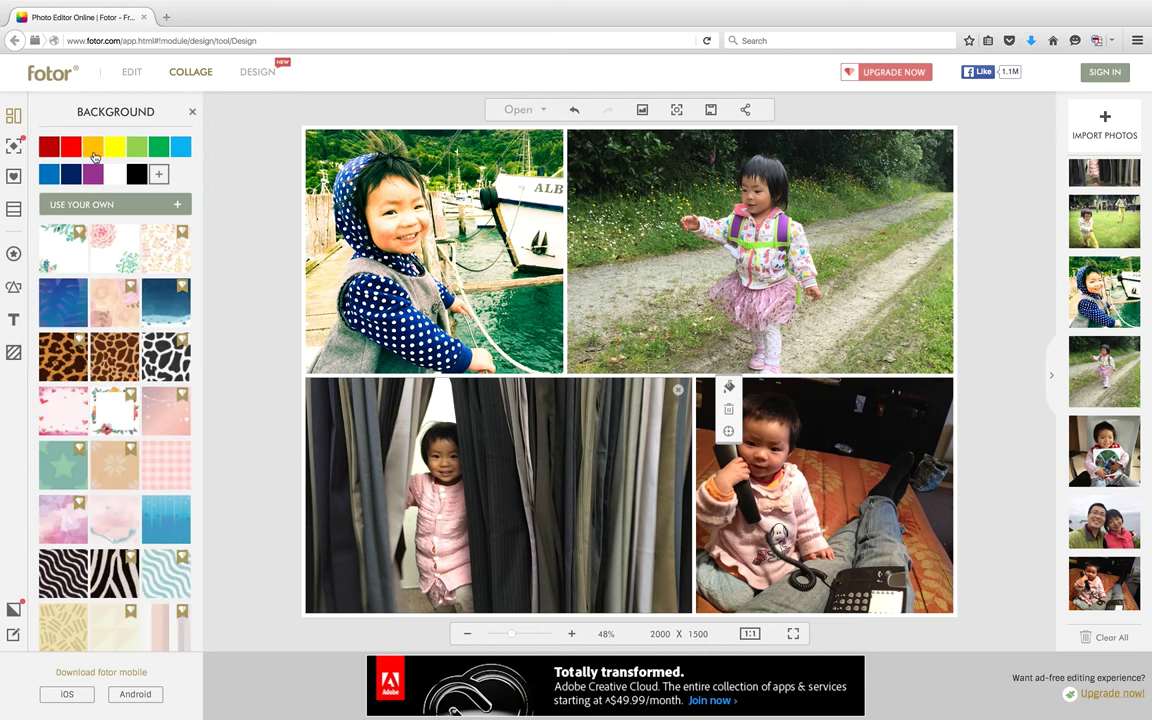
- Try red and navy backgrounds, then settle on the pink checkered texture
{"action": "left_click", "coordinate": [71, 148]}
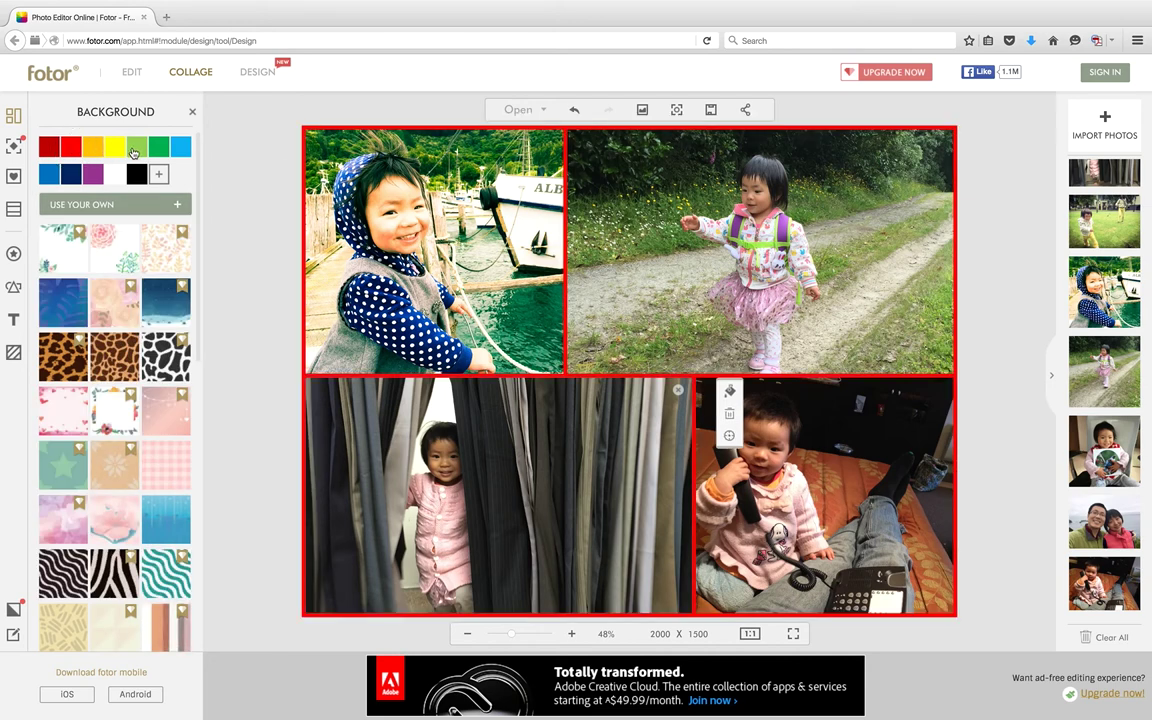
{"action": "left_click", "coordinate": [71, 176]}
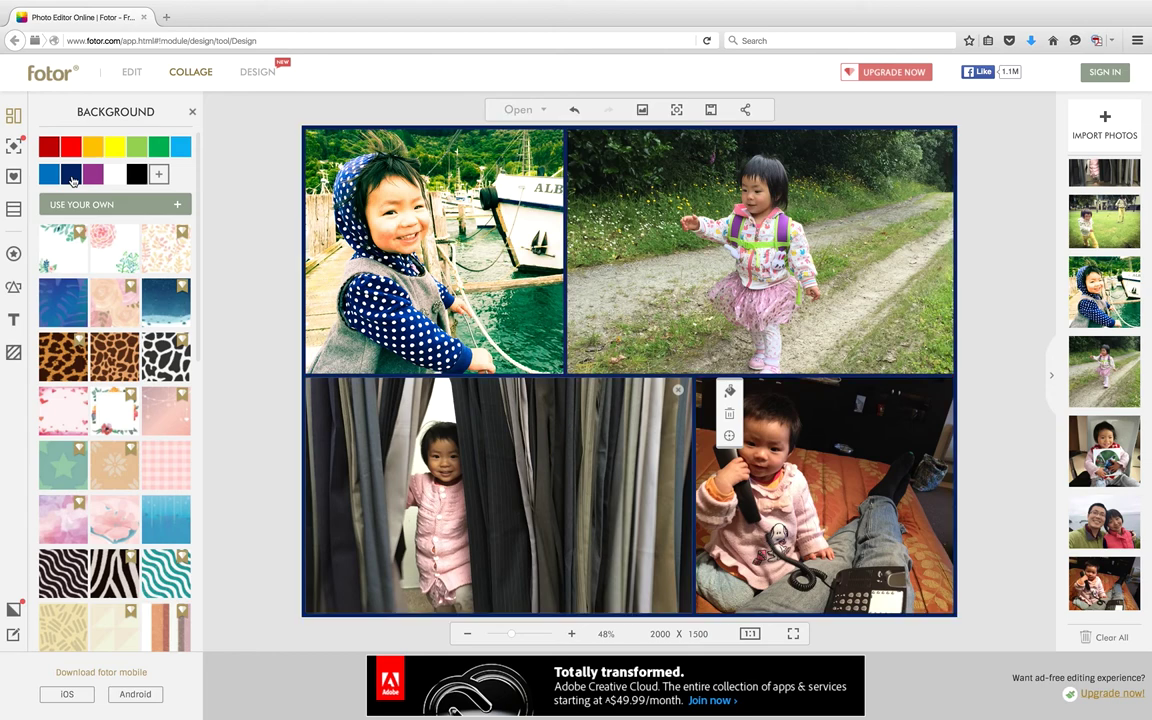
{"action": "left_click", "coordinate": [165, 463]}
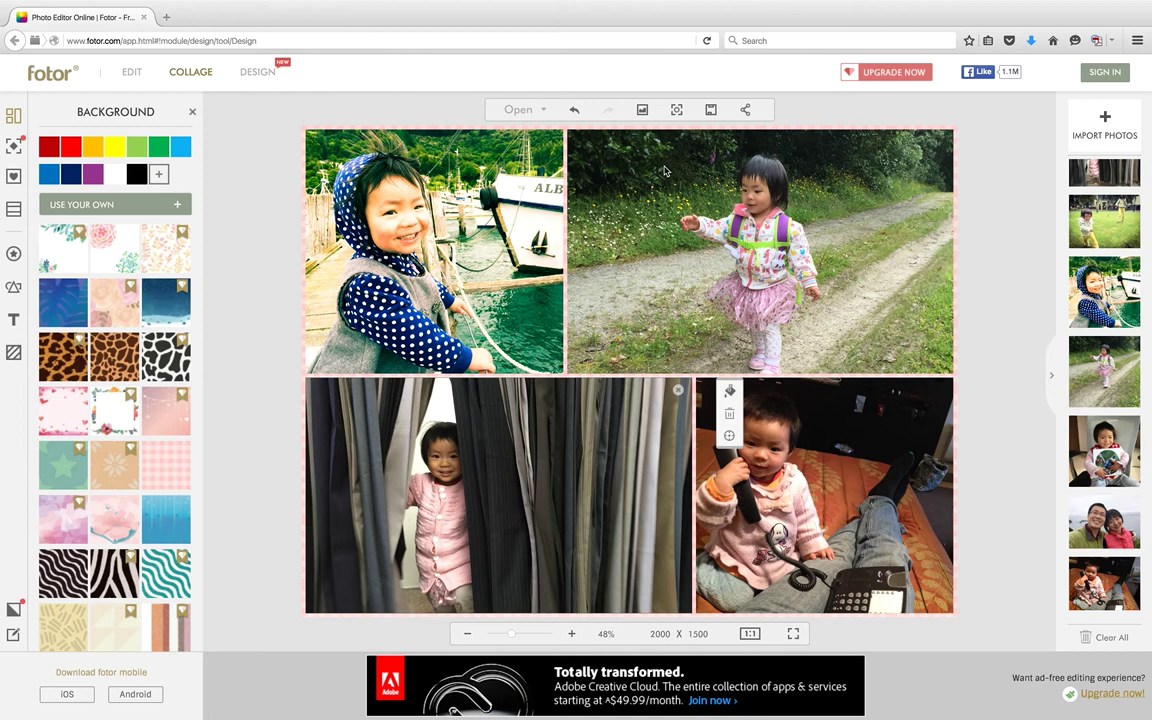
- Export the collage to the computer as a Highest-quality JPG and download FotorCreated.jpg
{"action": "left_click", "coordinate": [711, 110]}
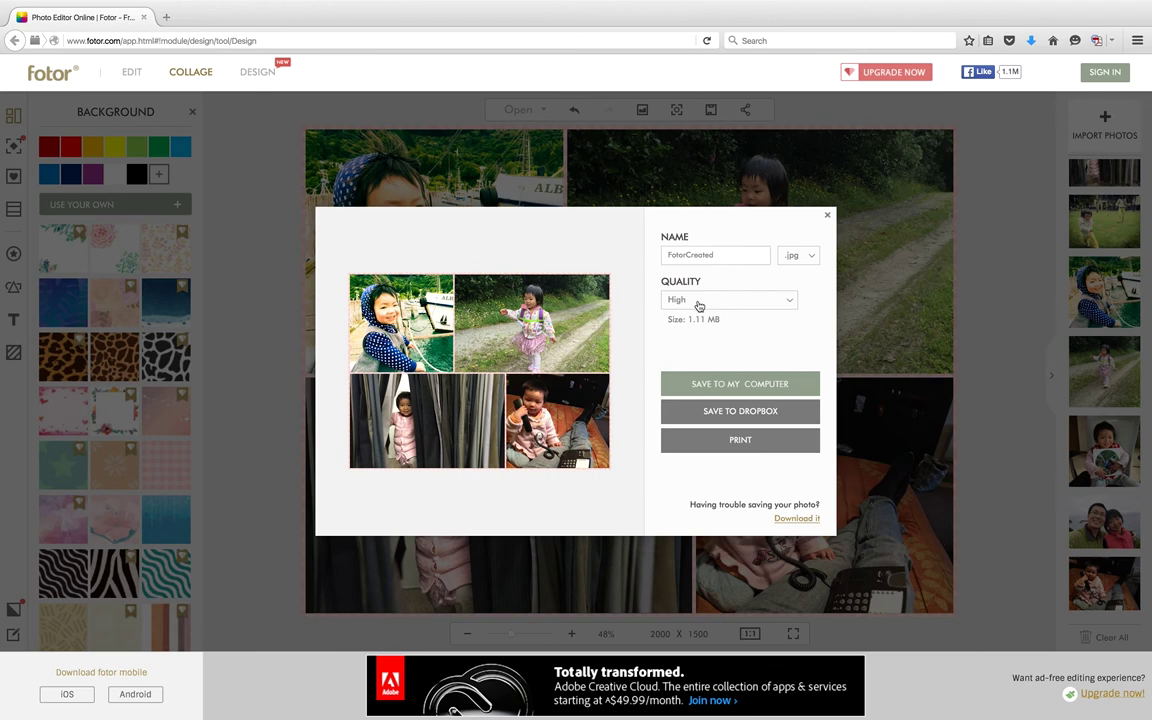
{"action": "left_click", "coordinate": [699, 303]}
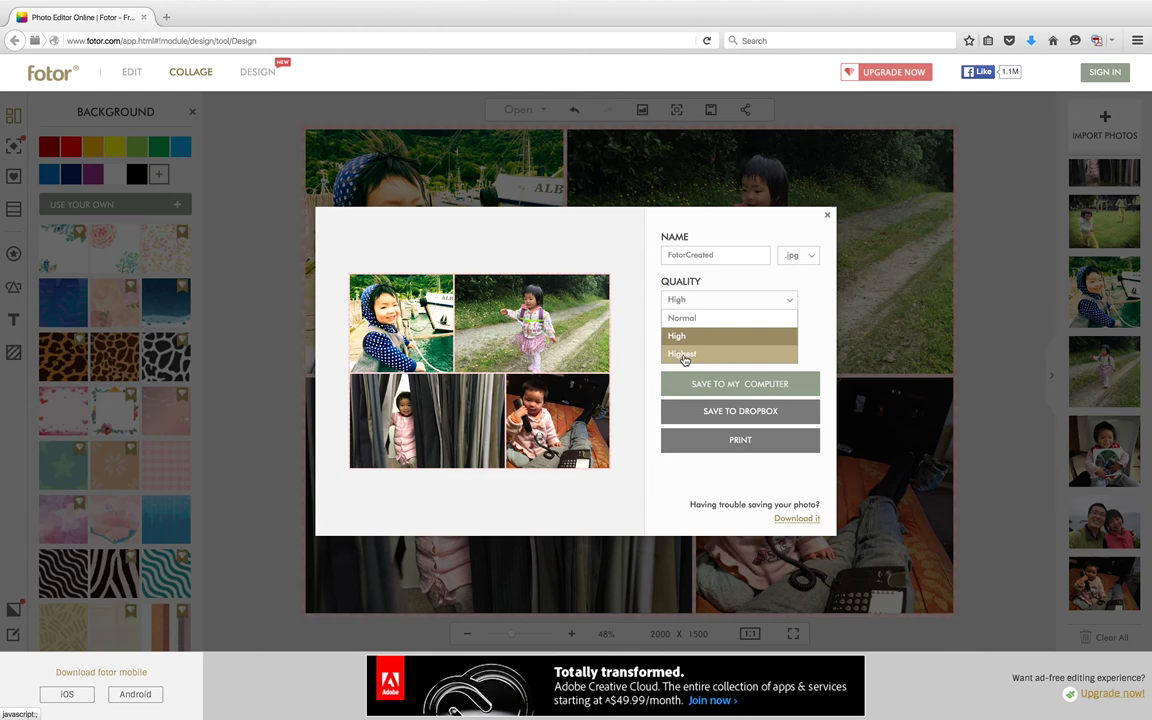
{"action": "left_click", "coordinate": [684, 356]}
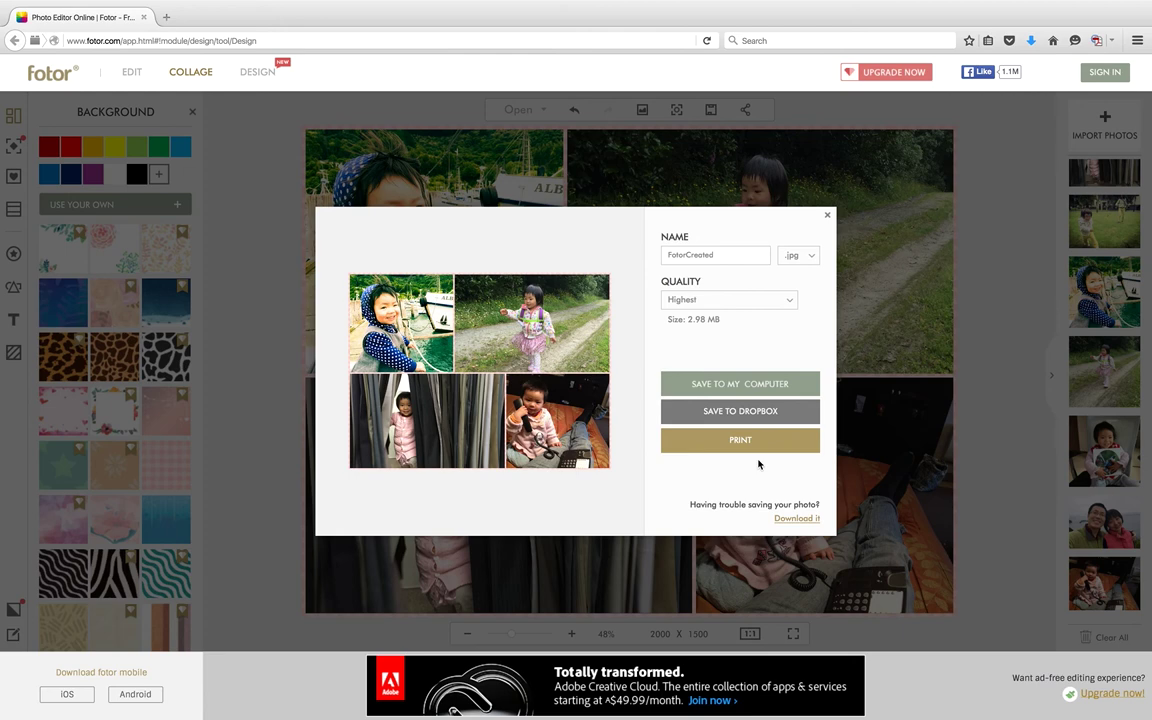
{"action": "left_click", "coordinate": [739, 390]}
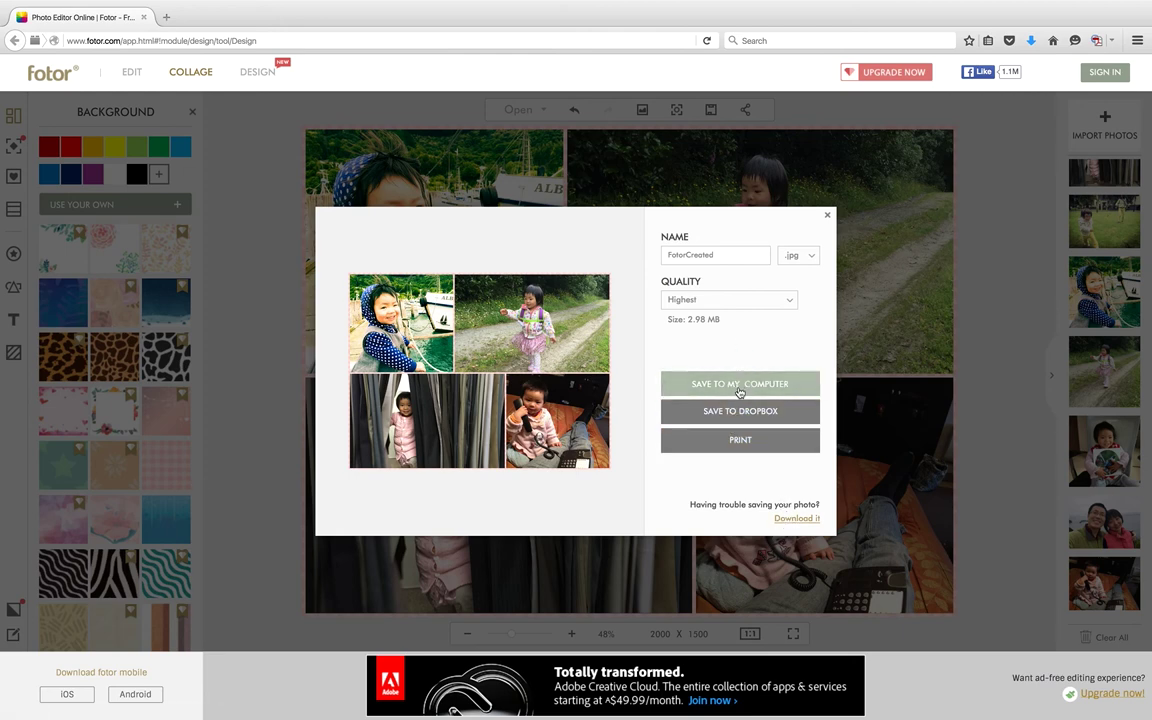
{"action": "left_click", "coordinate": [786, 520]}
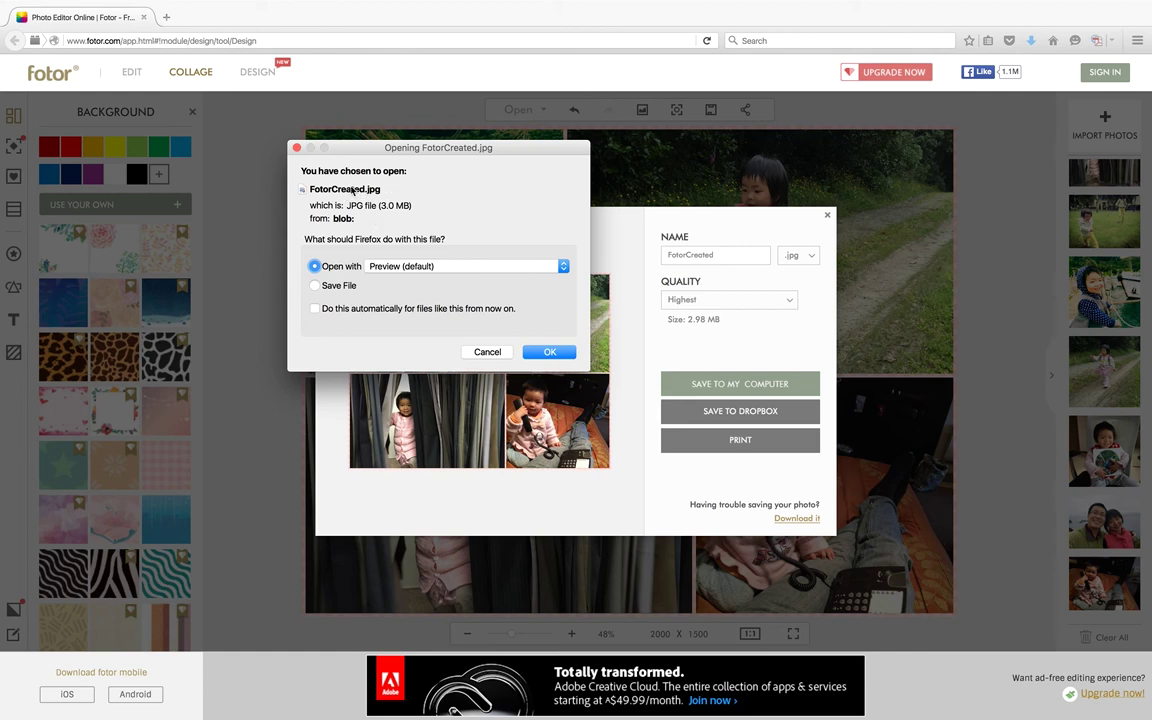
- Choose Save File in the FotorCreated.jpg prompt and confirm with OK
{"action": "left_click", "coordinate": [405, 150]}
{"action": "left_click_drag", "start_coordinate": [405, 150], "coordinate": [400, 162]}
{"action": "left_click", "coordinate": [336, 299]}
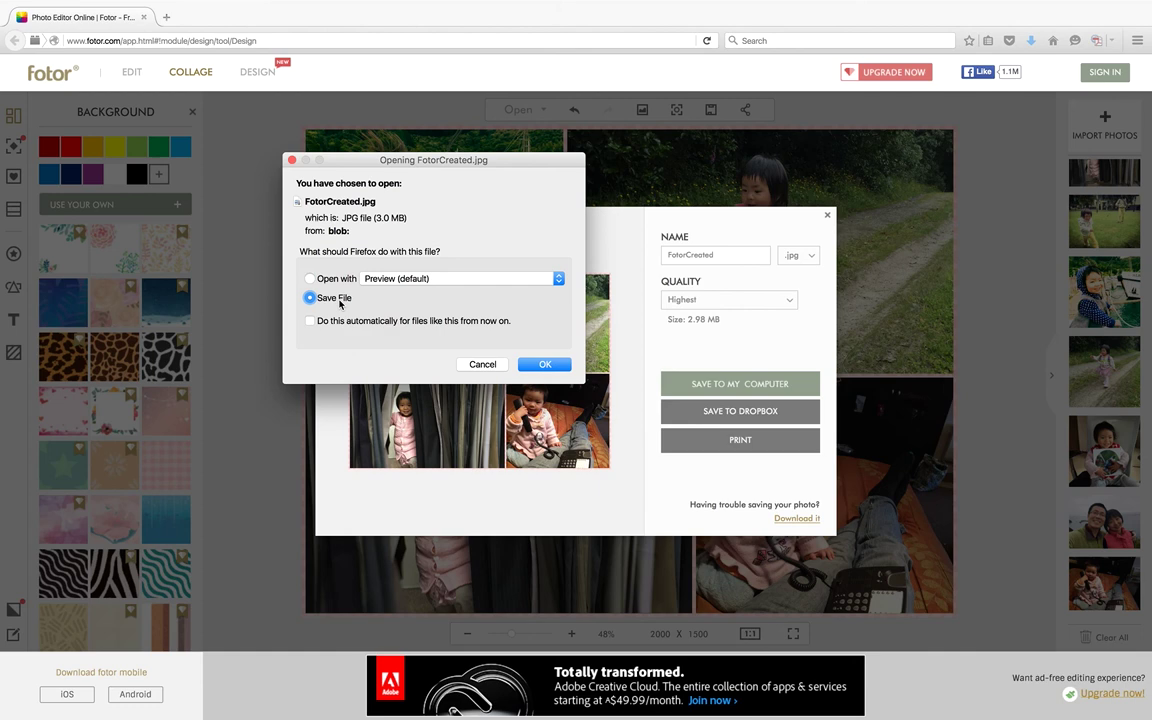
{"action": "left_click", "coordinate": [545, 364]}
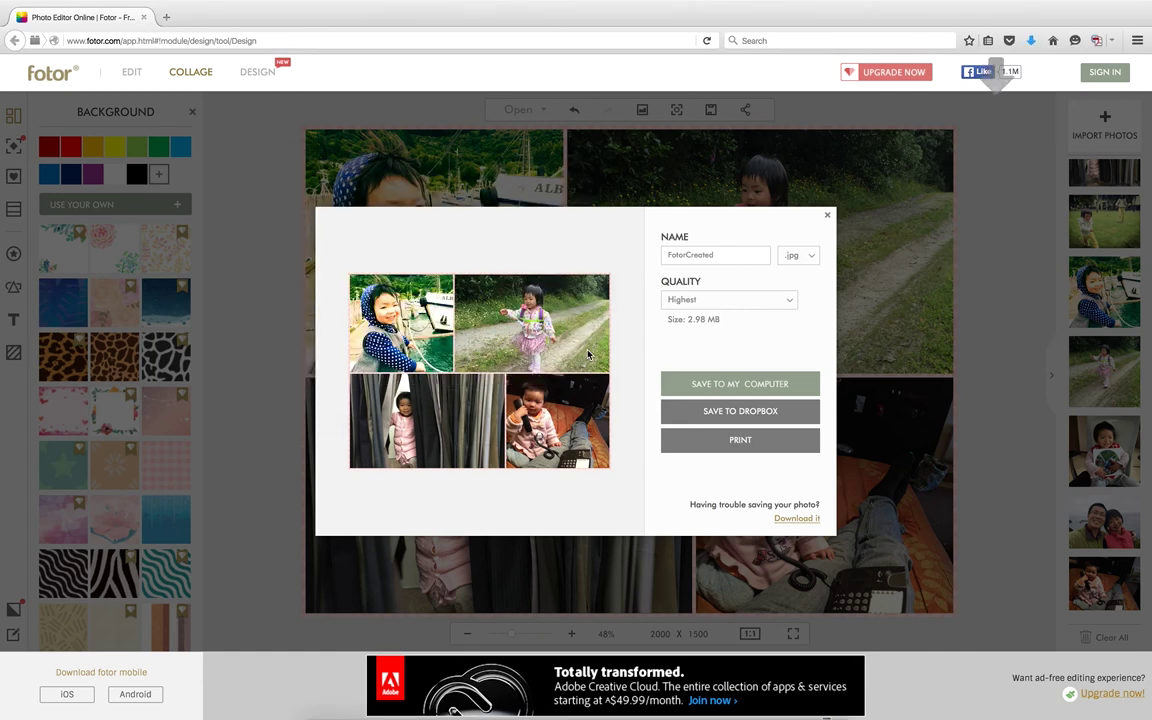